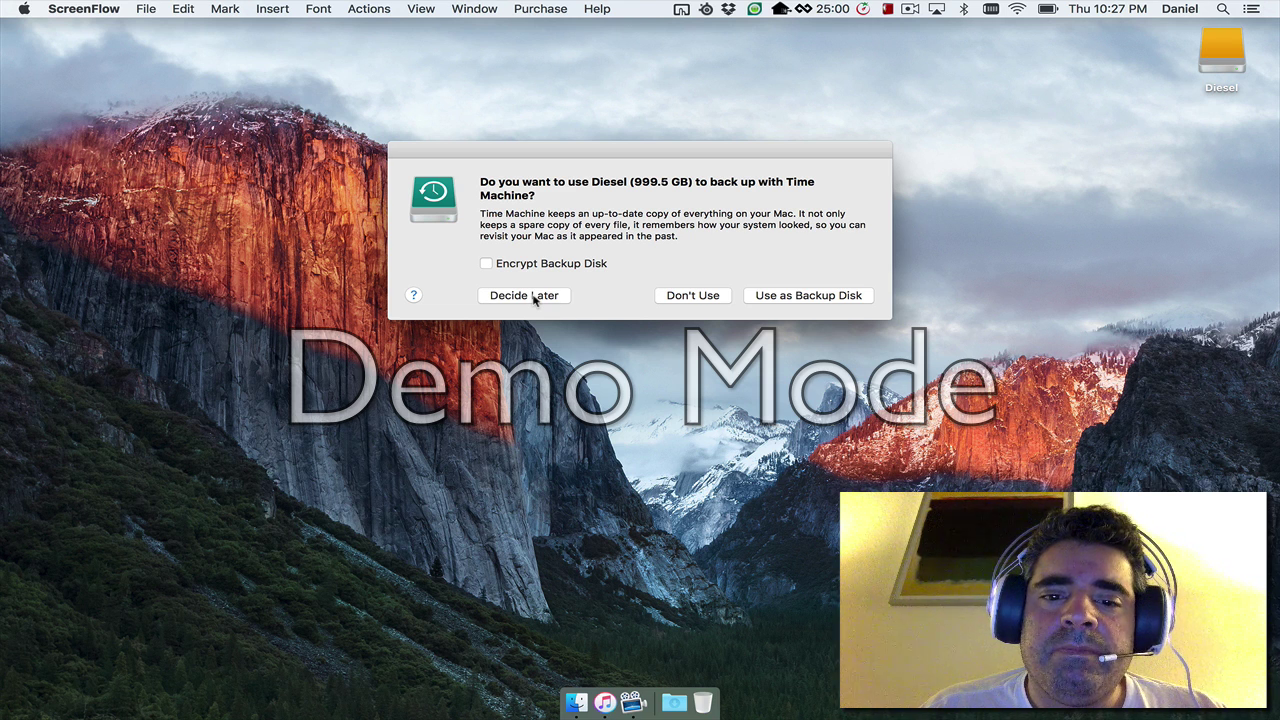
Choose Decide Later on the Time Machine prompt about using Diesel as a backup disk.
{"action": "left_click", "coordinate": [526, 295]}
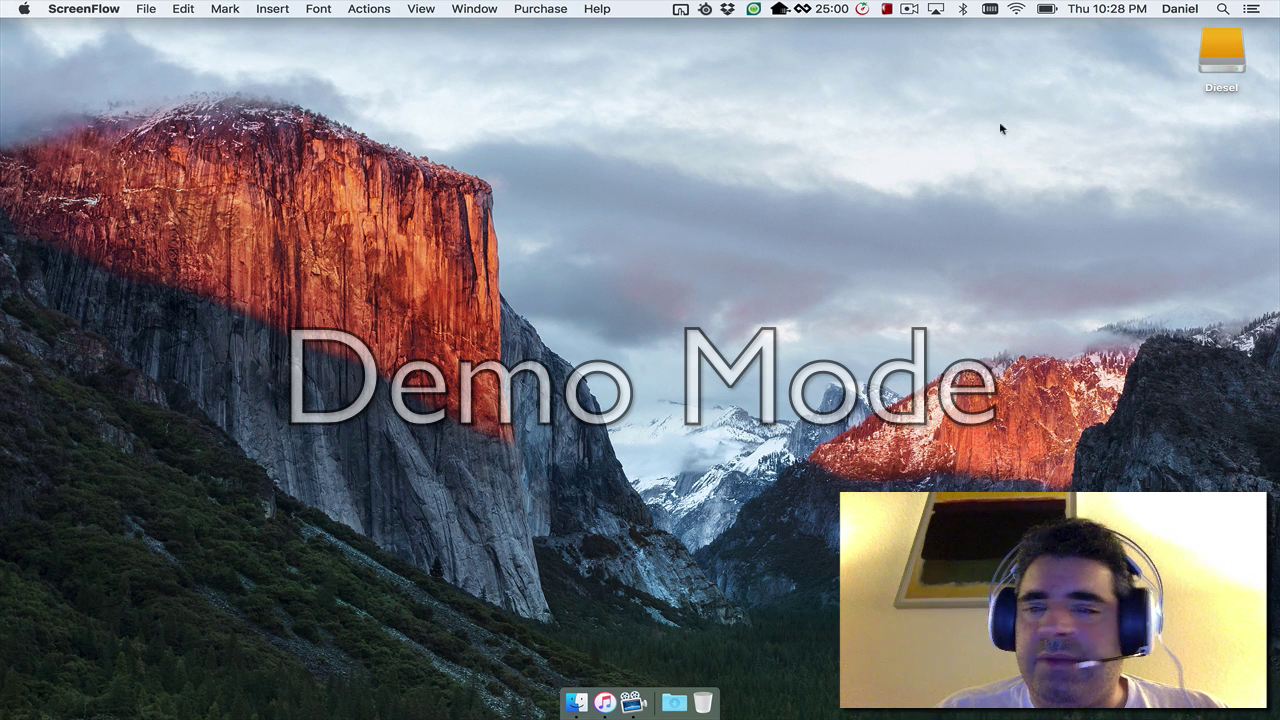
Click an empty spot on the desktop so Finder becomes the frontmost app.
{"action": "left_click", "coordinate": [780, 161]}
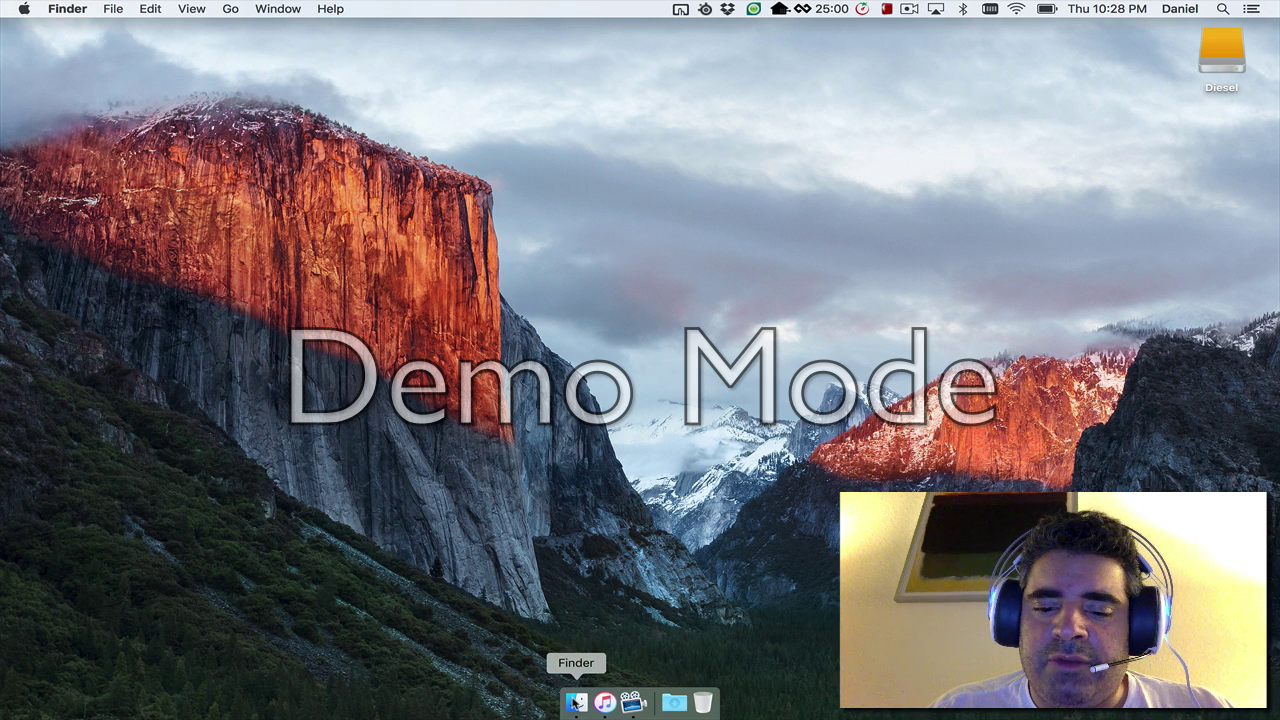
Open a Finder window on Applications and select the Photos app.
{"action": "left_click", "coordinate": [576, 703]}
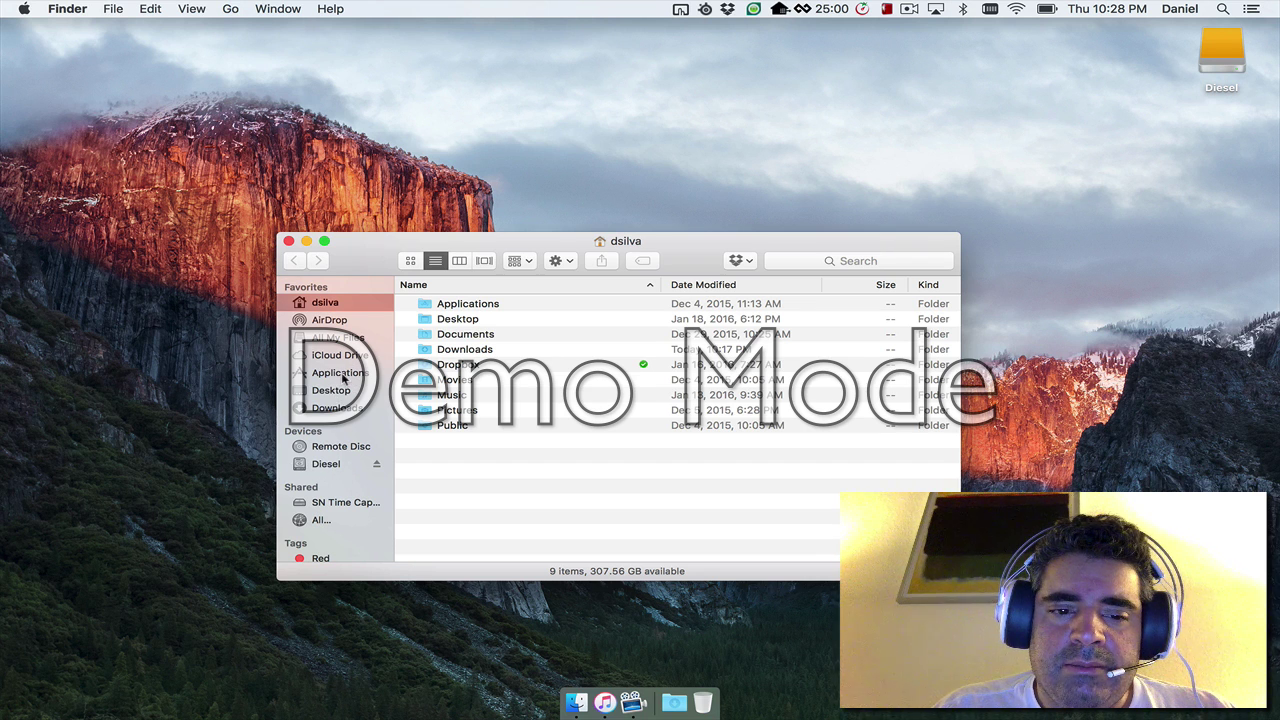
{"action": "left_click", "coordinate": [340, 373]}
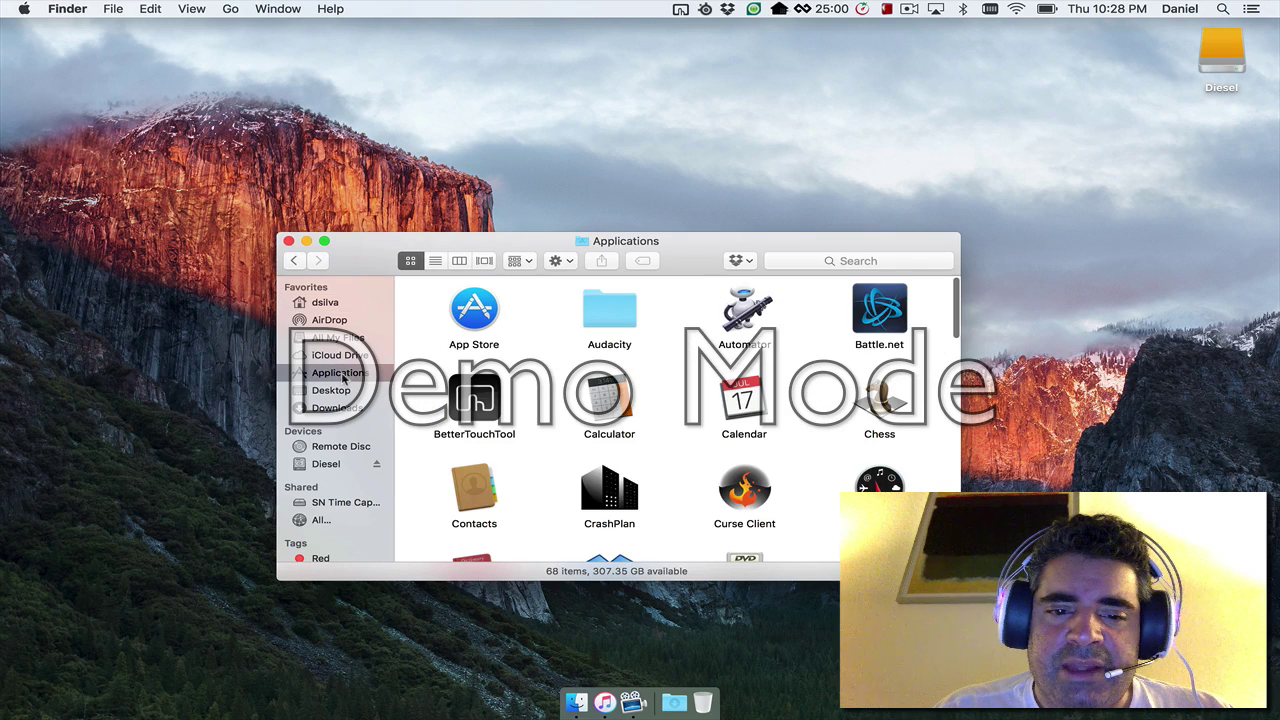
{"action": "scroll", "coordinate": [700, 418], "scroll_direction": "down", "scroll_amount": 1}
{"action": "scroll", "coordinate": [700, 418], "scroll_direction": "down", "scroll_amount": 5}
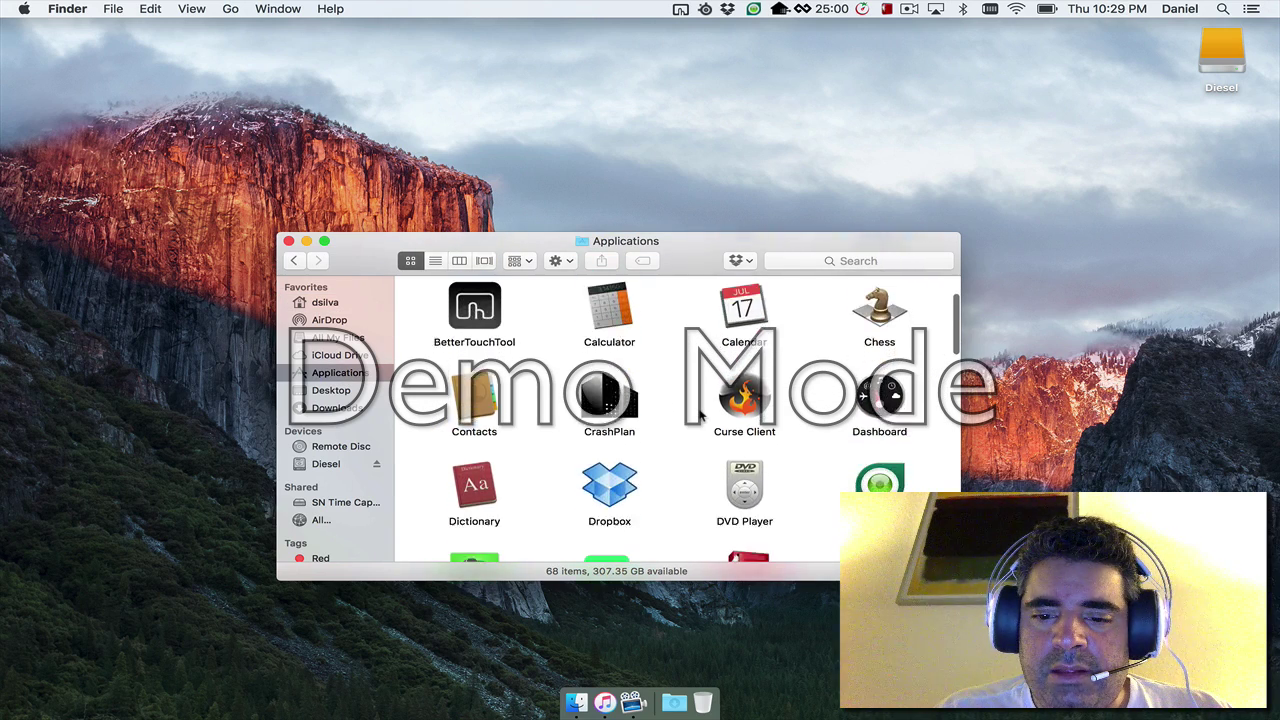
{"action": "scroll", "coordinate": [700, 418], "scroll_direction": "down", "scroll_amount": 4}
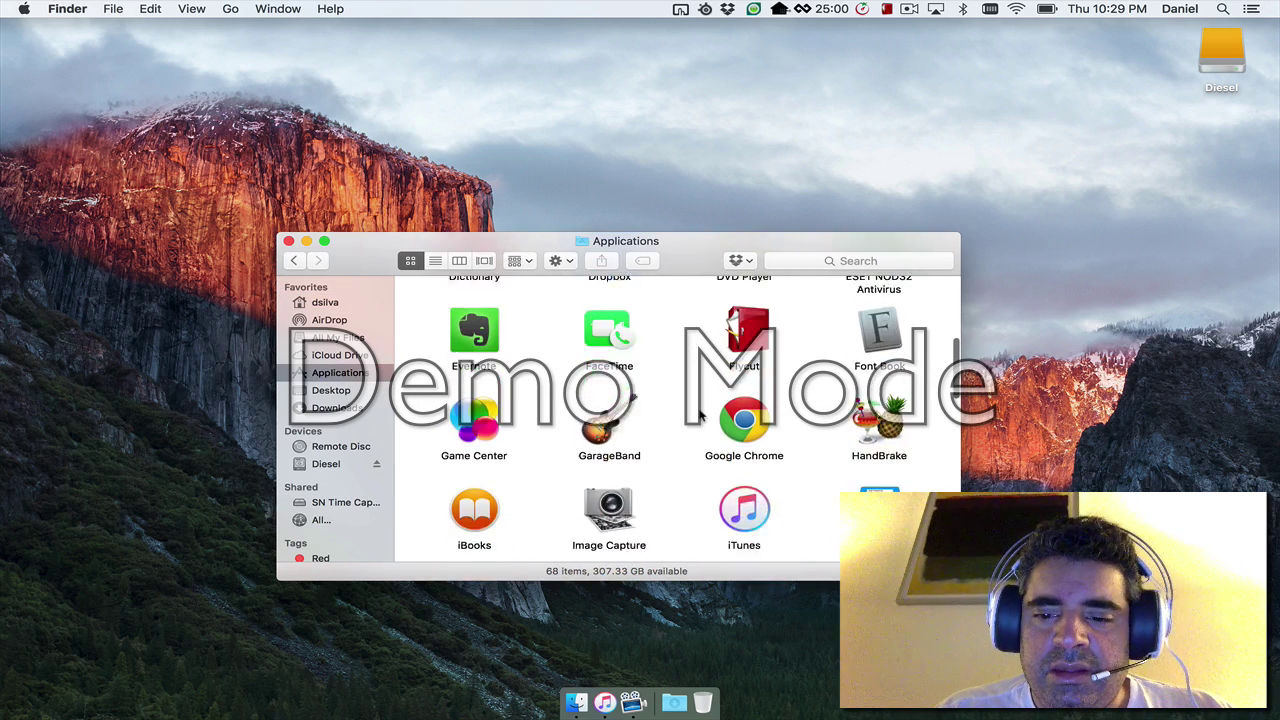
{"action": "scroll", "coordinate": [700, 418], "scroll_direction": "down", "scroll_amount": 6}
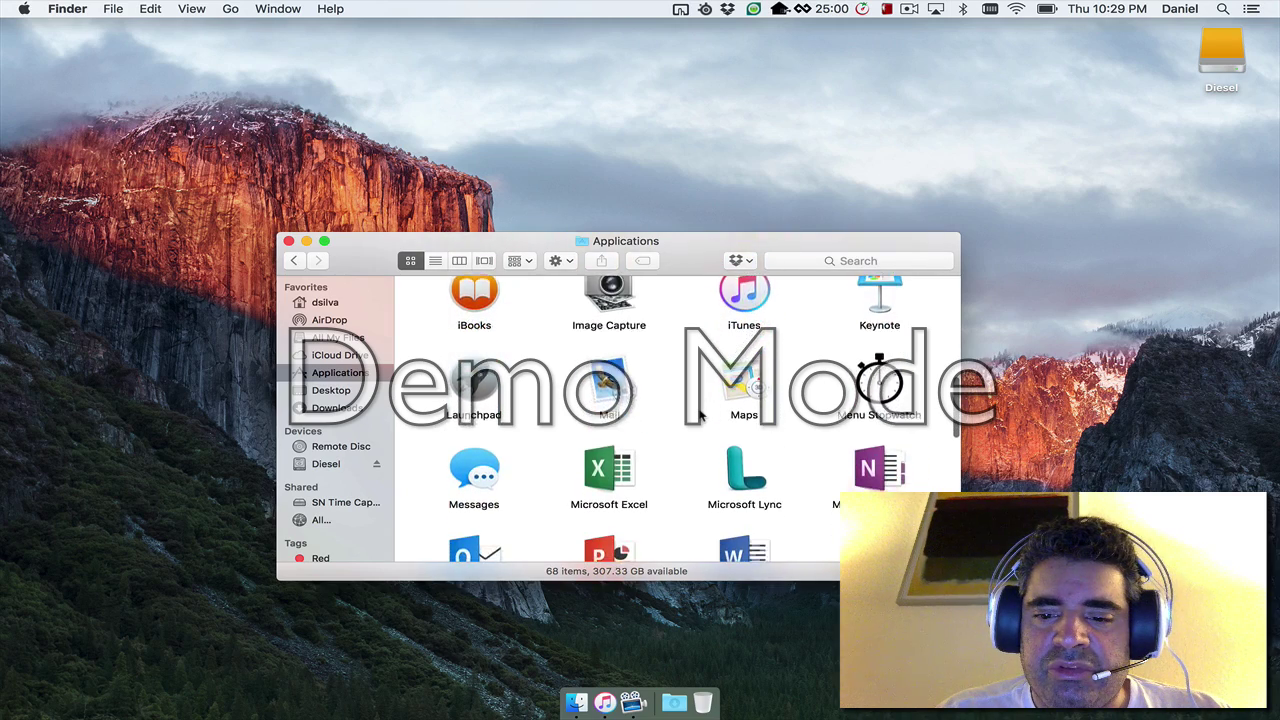
{"action": "scroll", "coordinate": [700, 418], "scroll_direction": "down", "scroll_amount": 2}
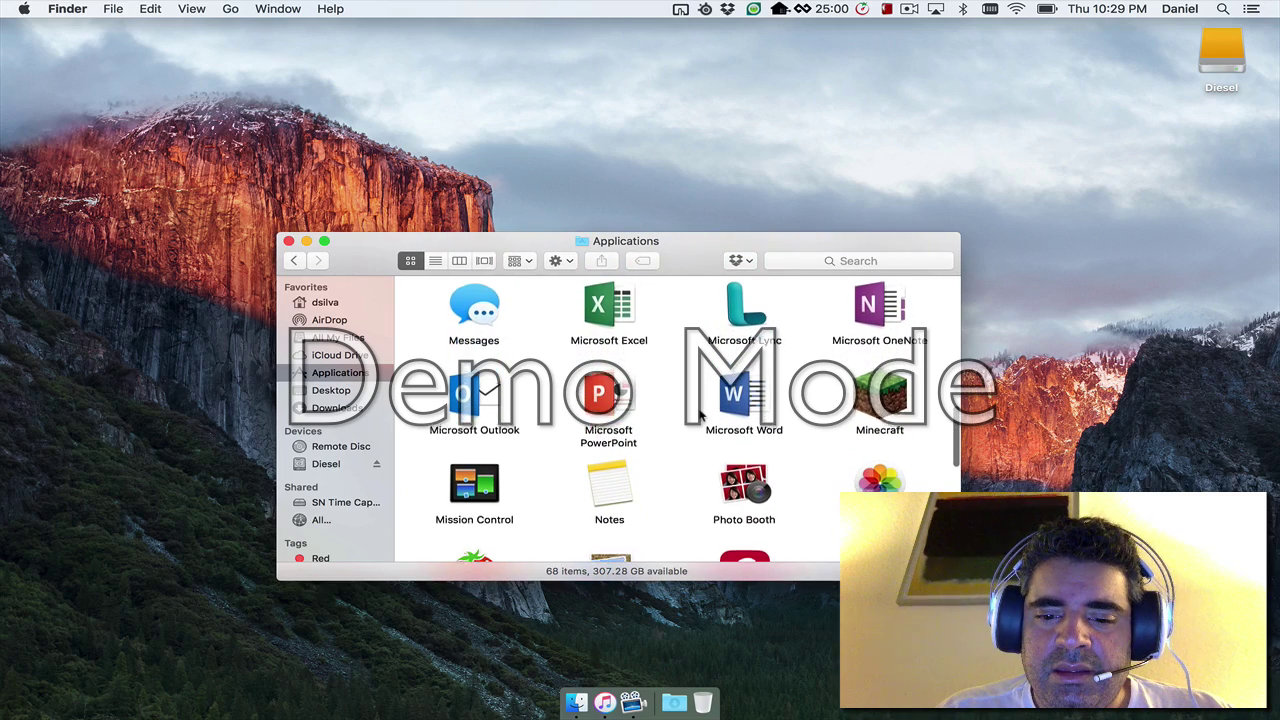
{"action": "scroll", "coordinate": [700, 418], "scroll_direction": "down", "scroll_amount": 2}
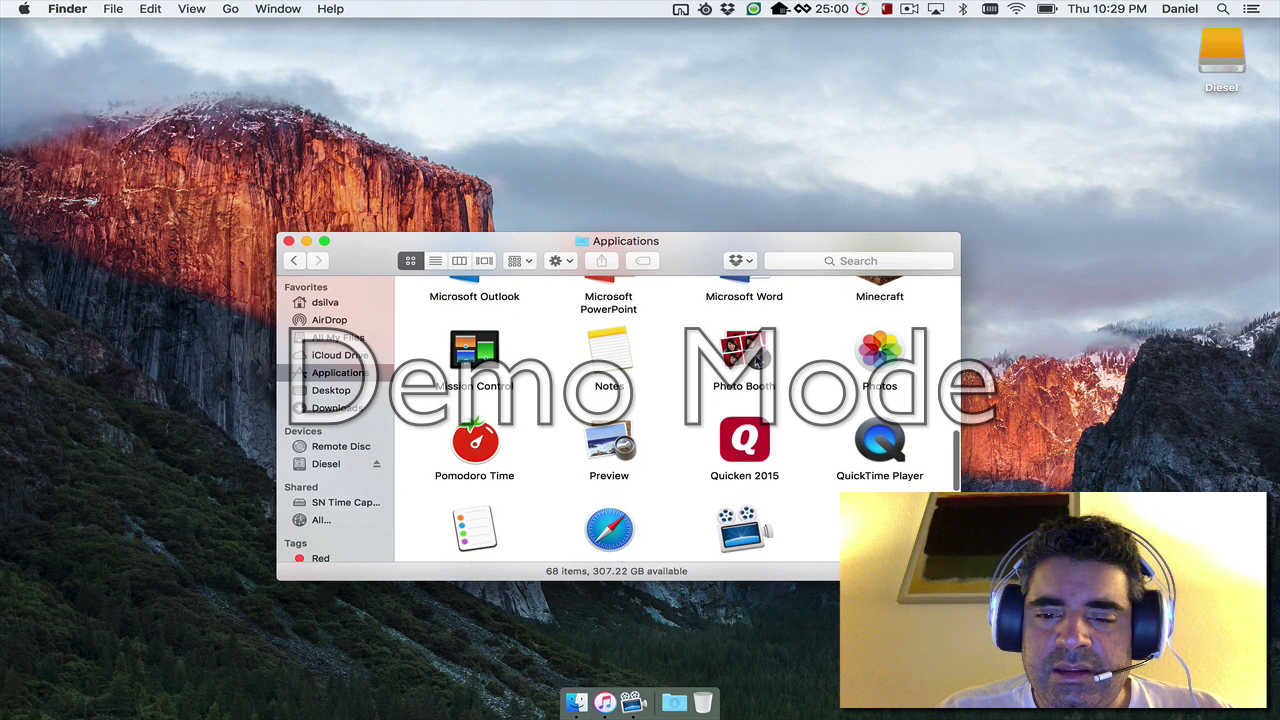
{"action": "left_click", "coordinate": [882, 352]}
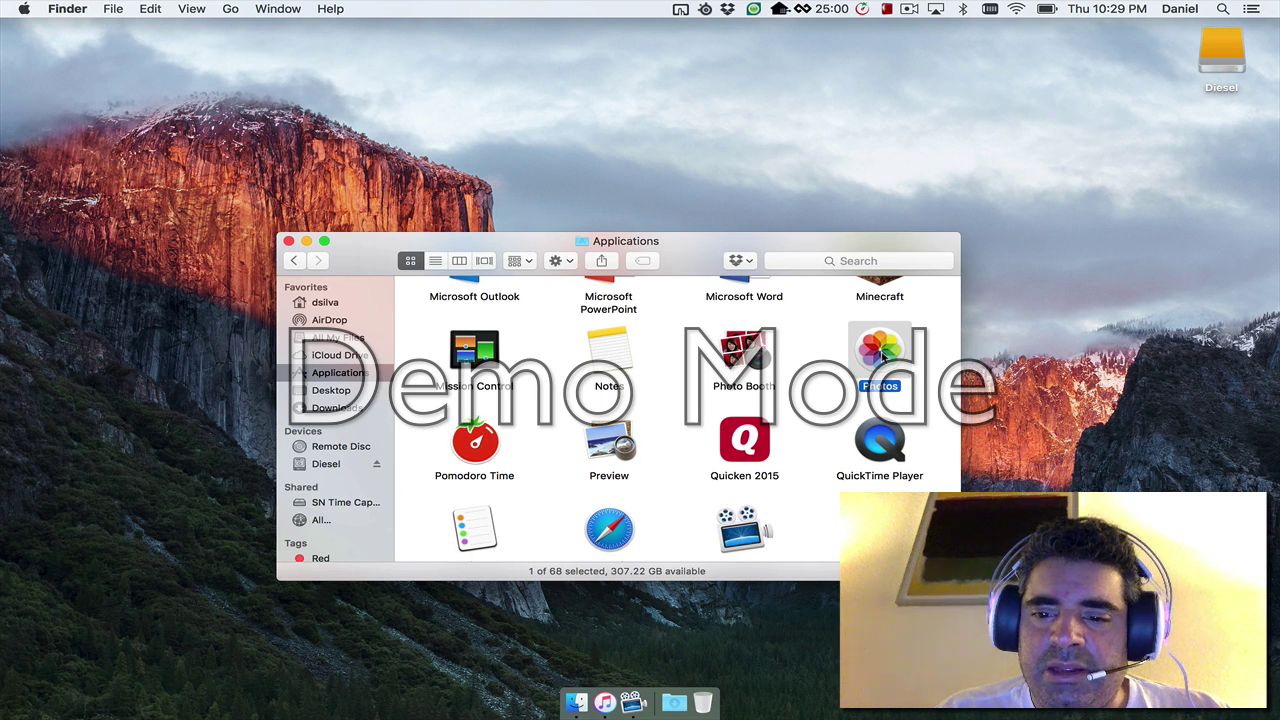
Launch Photos and go back from the single photo to the Moments grid.
{"action": "double_click", "coordinate": [882, 352]}
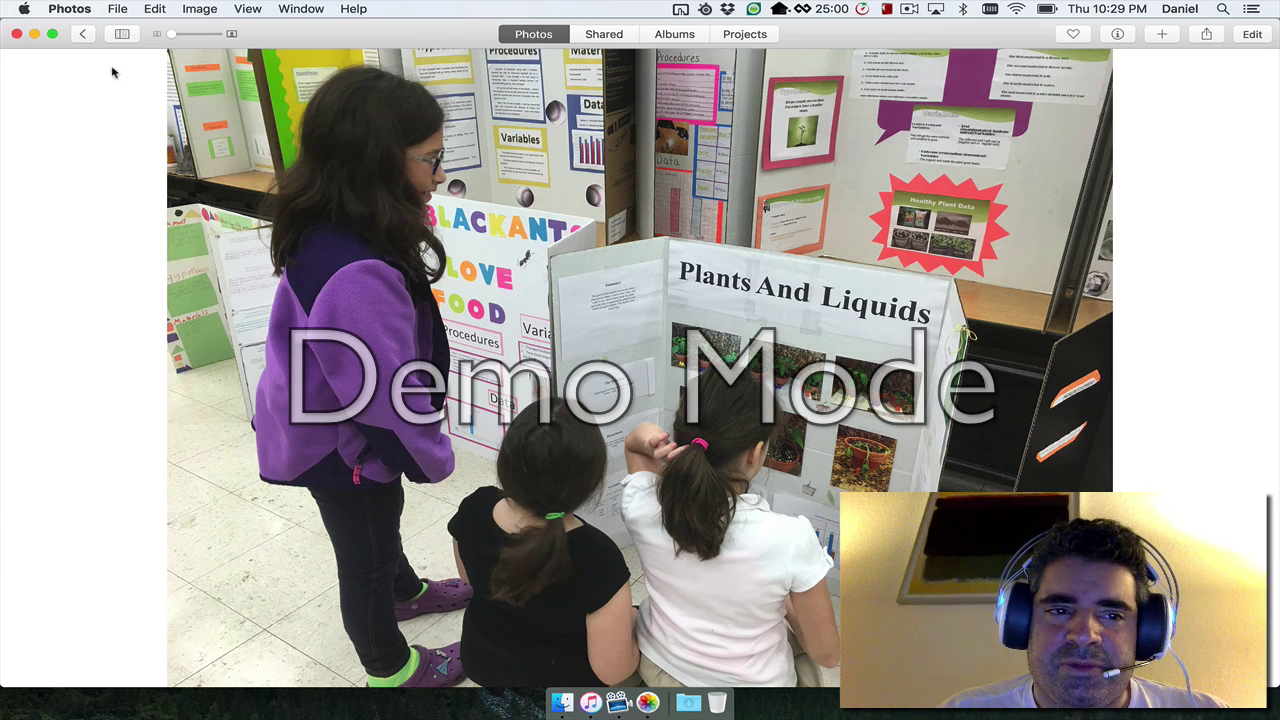
{"action": "left_click", "coordinate": [86, 36]}
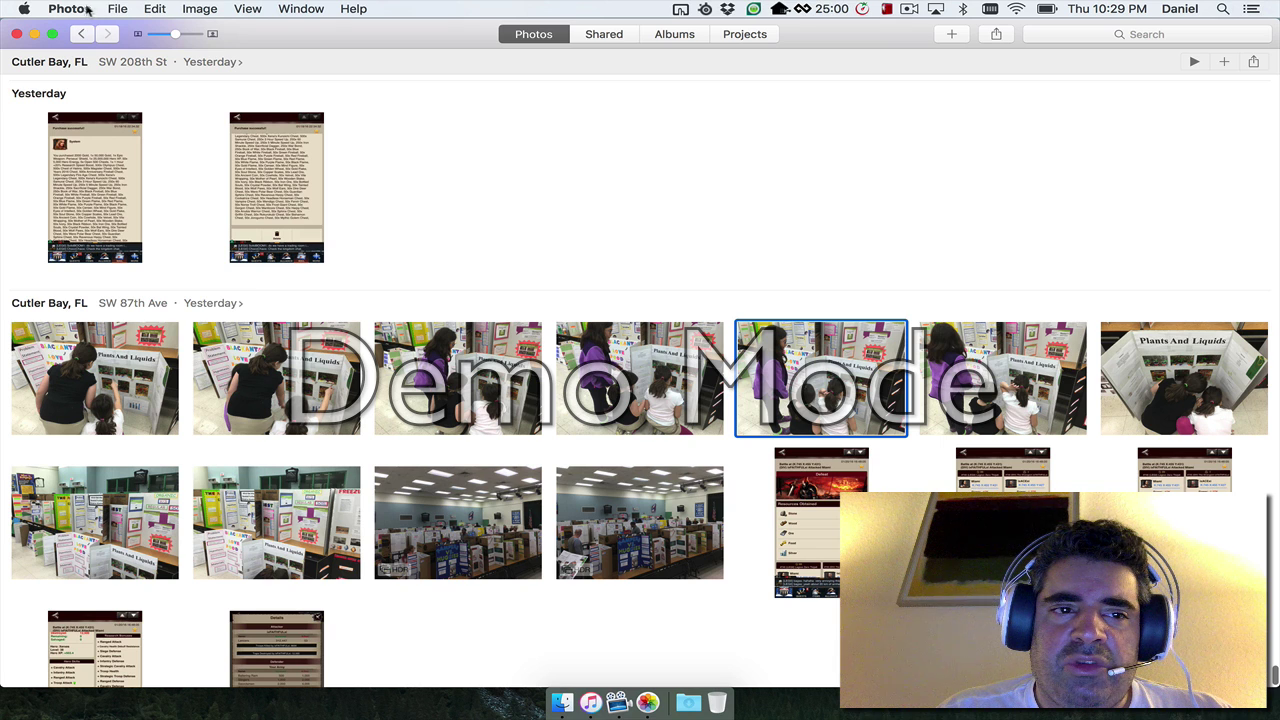
Select all photos with Edit > Select All, reselecting everything after a brief deselect.
{"action": "left_click", "coordinate": [155, 10]}
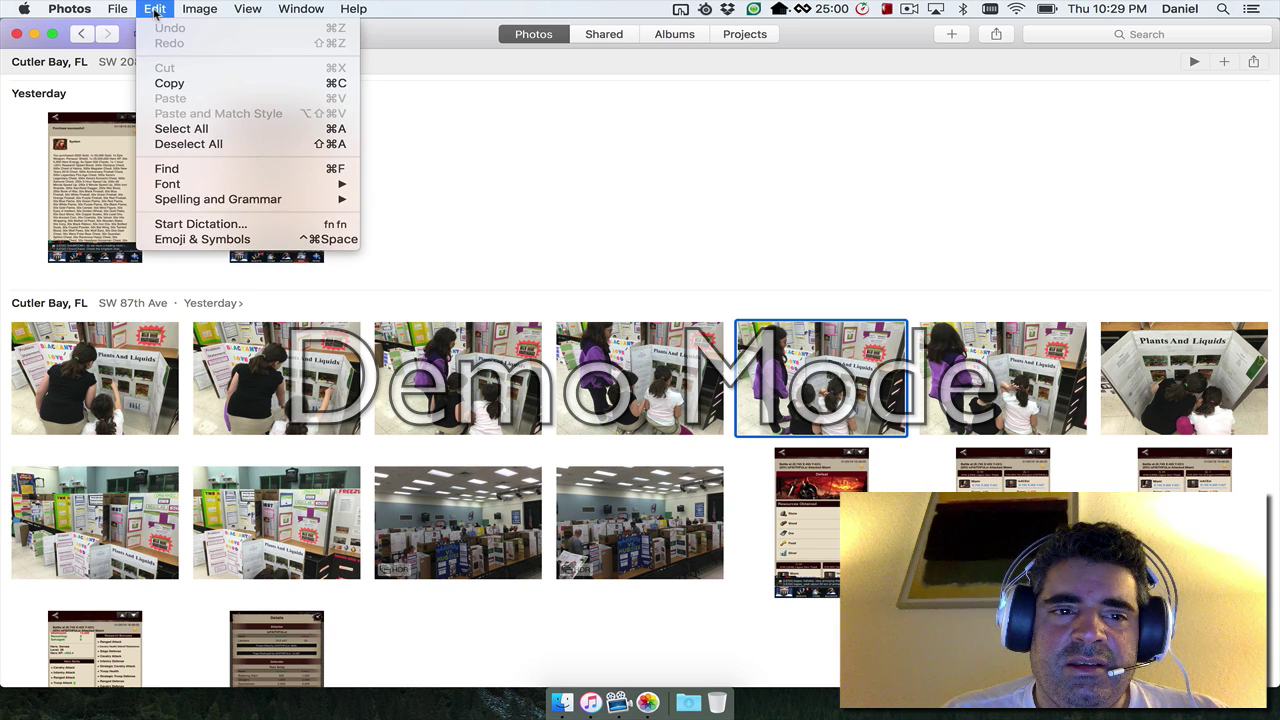
{"action": "left_click", "coordinate": [155, 10]}
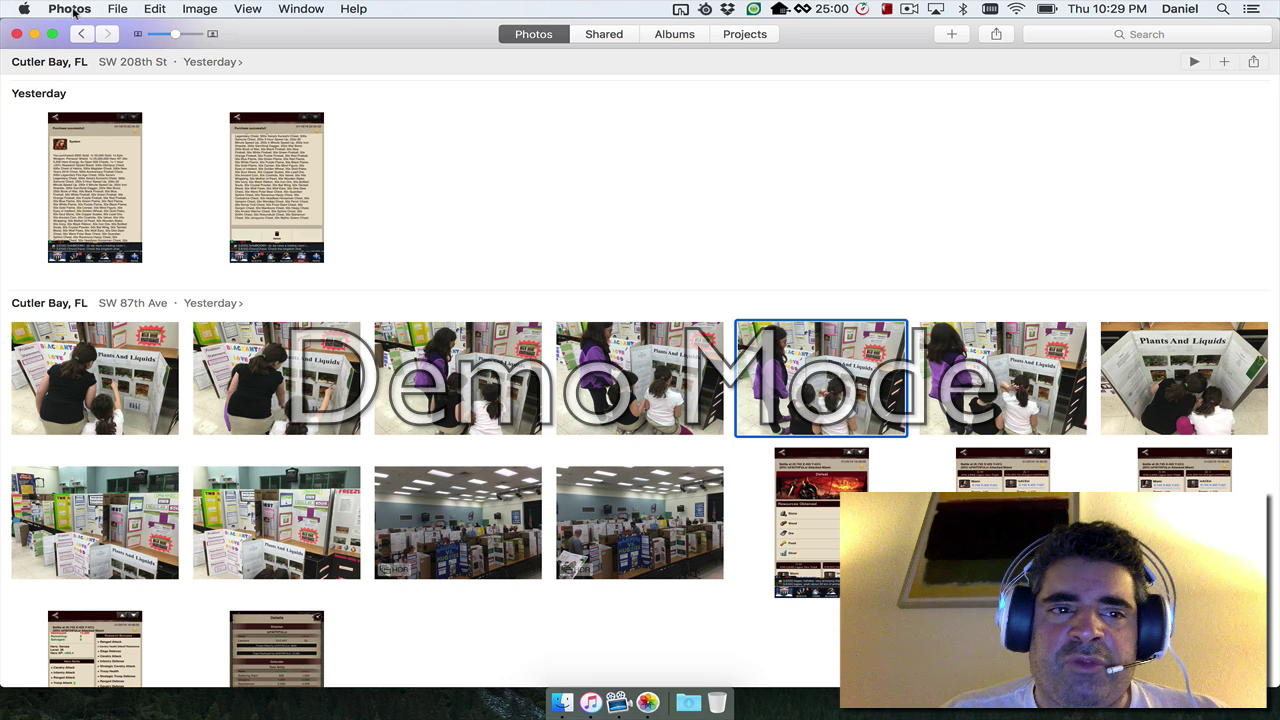
{"action": "left_click", "coordinate": [155, 10]}
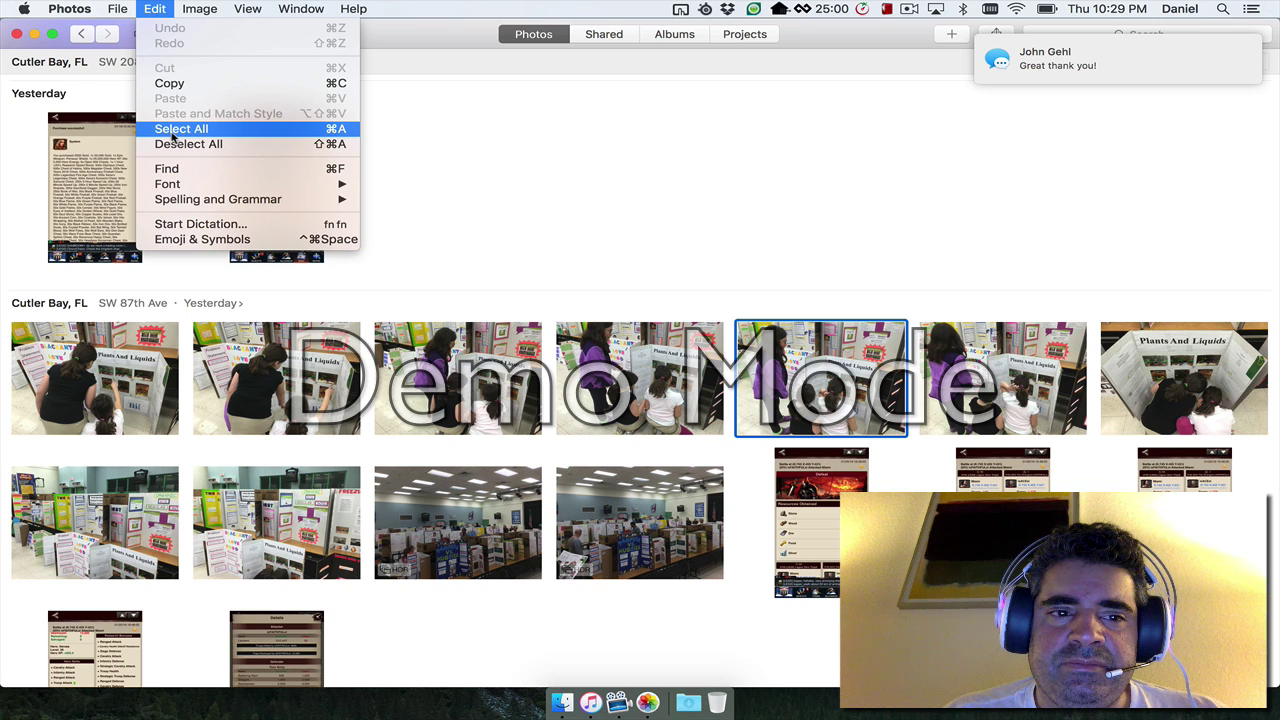
{"action": "left_click", "coordinate": [178, 130]}
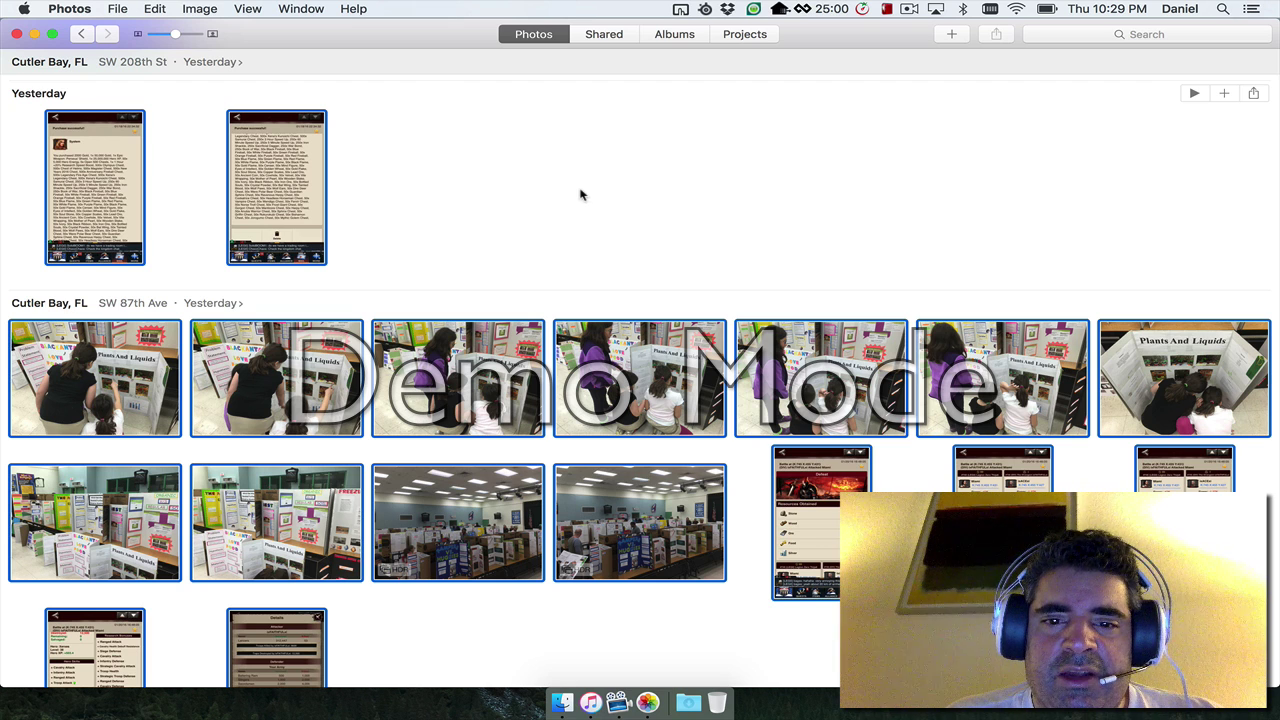
{"action": "left_click", "coordinate": [632, 668]}
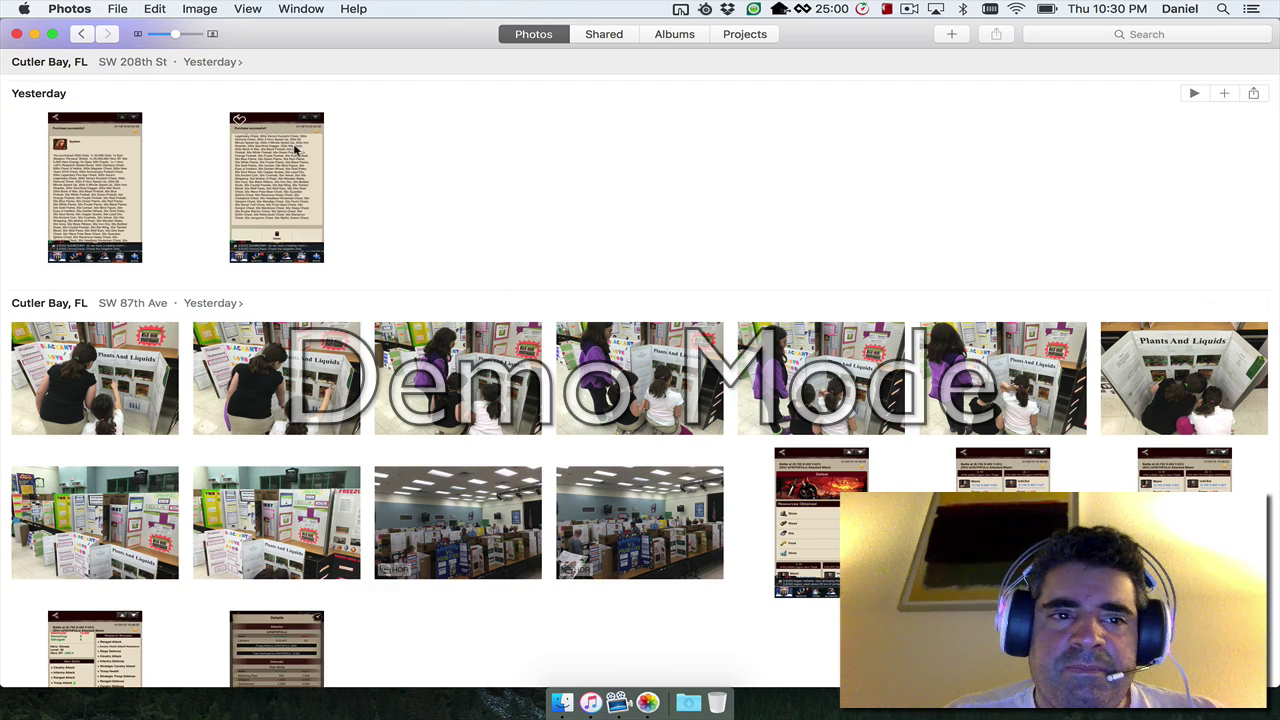
{"action": "left_click", "coordinate": [162, 10]}
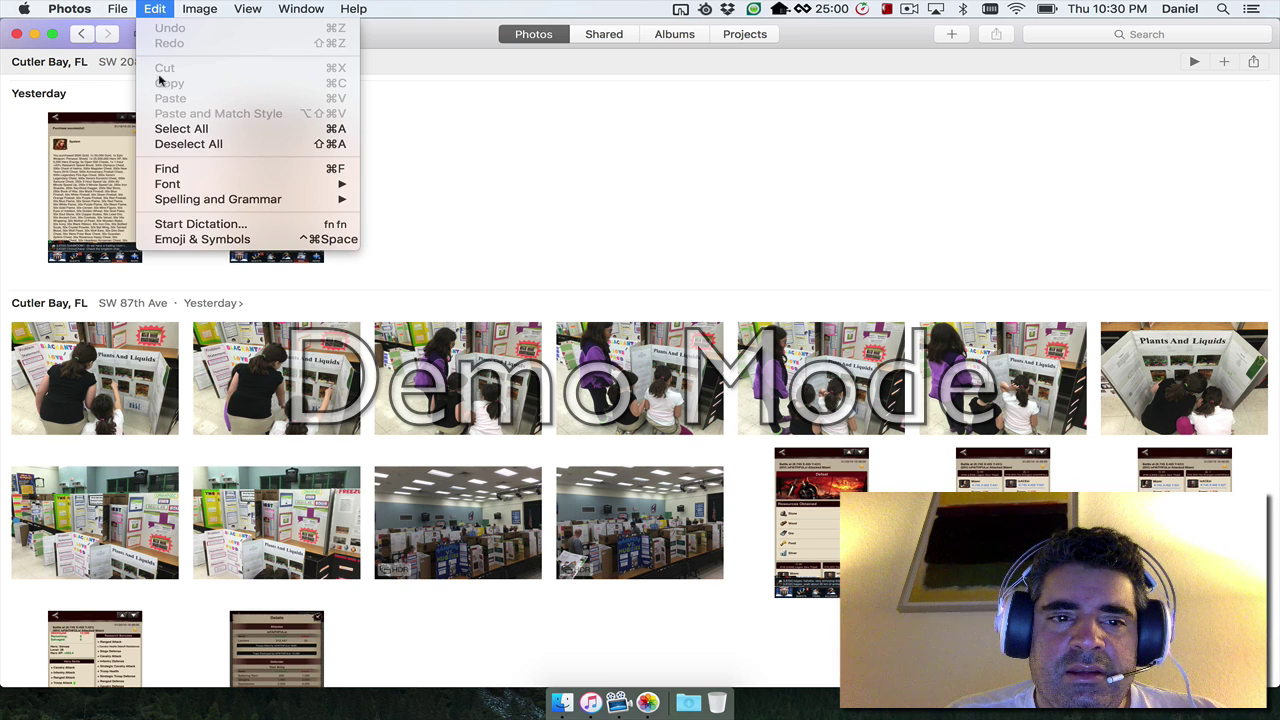
{"action": "left_click", "coordinate": [181, 129]}
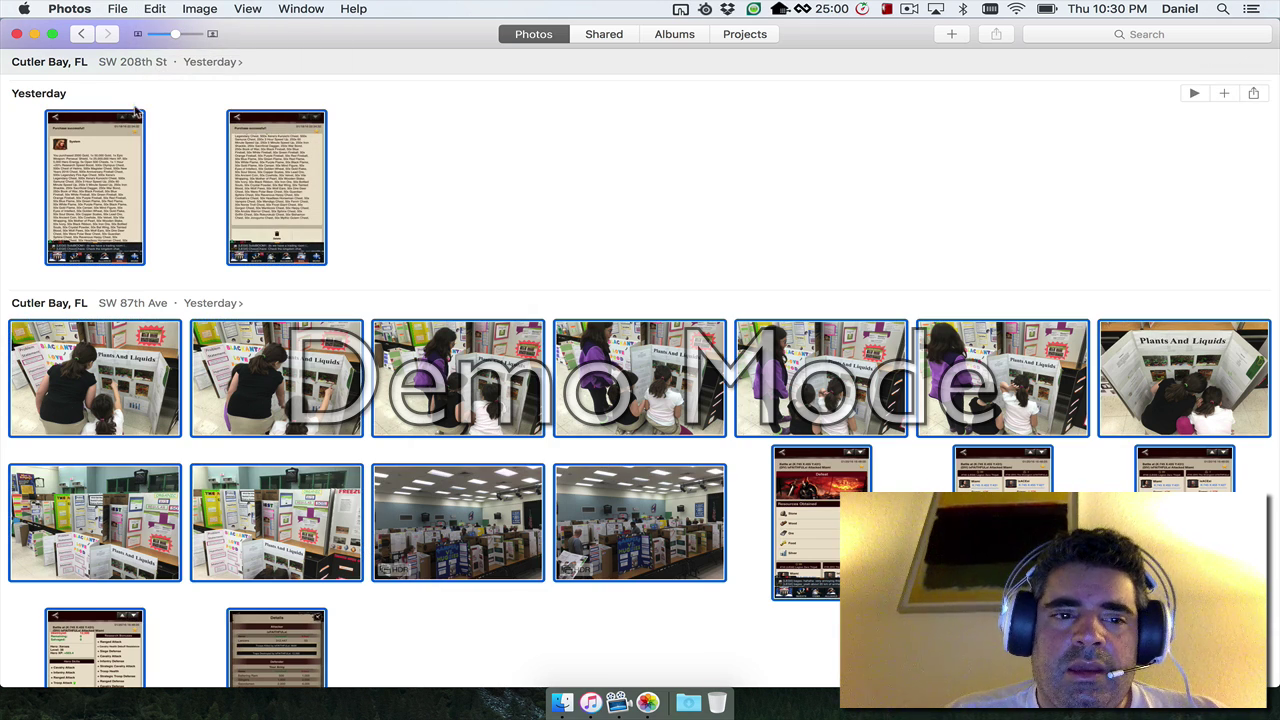
Use File > Export to export all 19,178 selected items.
{"action": "left_click", "coordinate": [118, 9]}
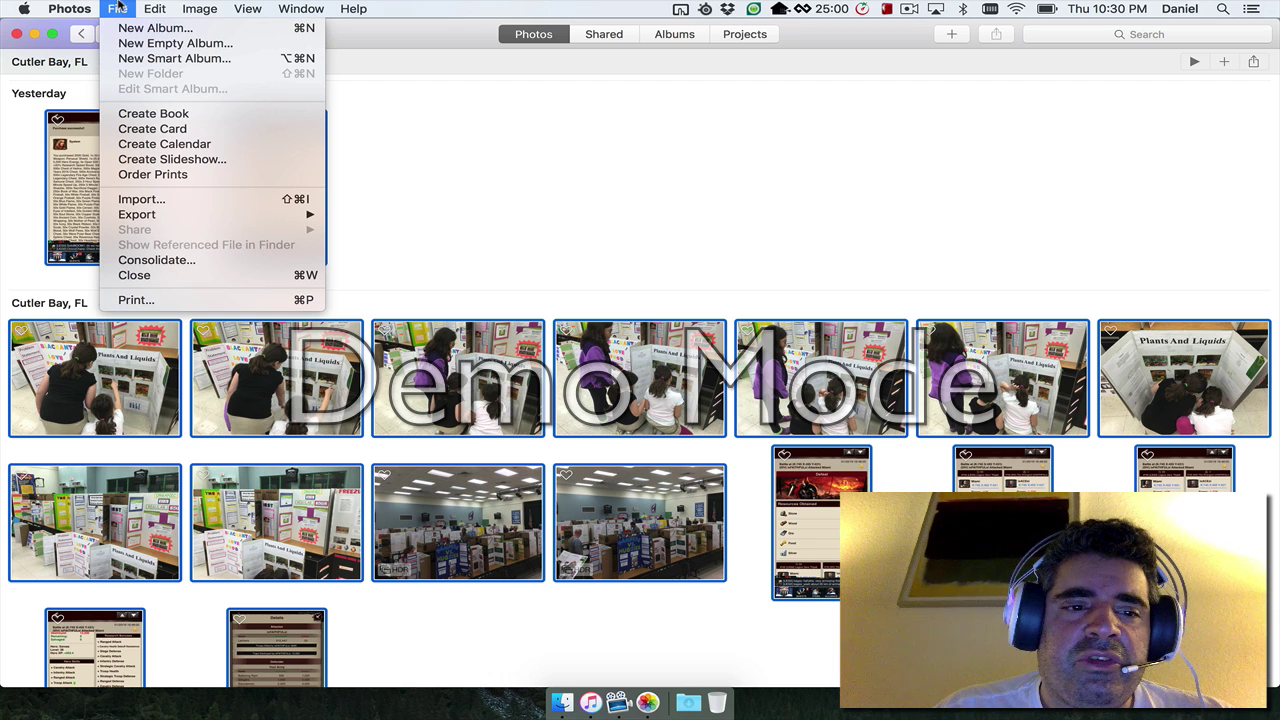
{"action": "mouse_move", "coordinate": [130, 216]}
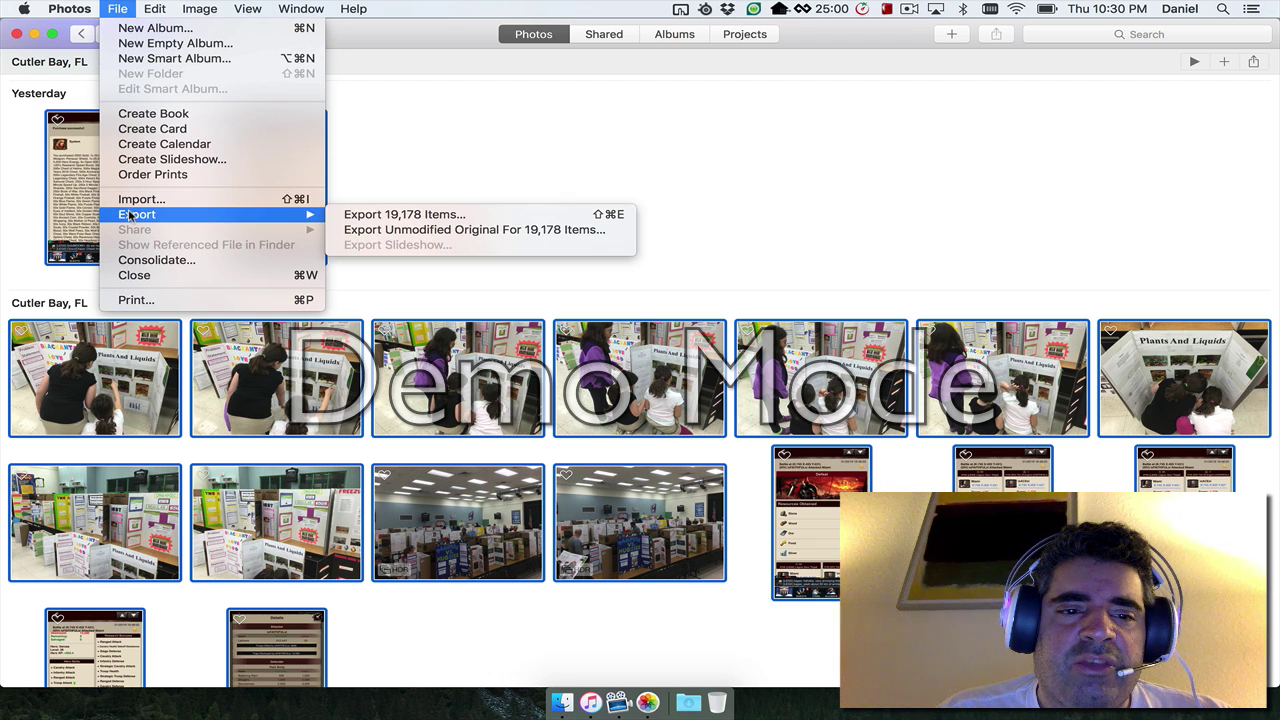
{"action": "left_click", "coordinate": [376, 220]}
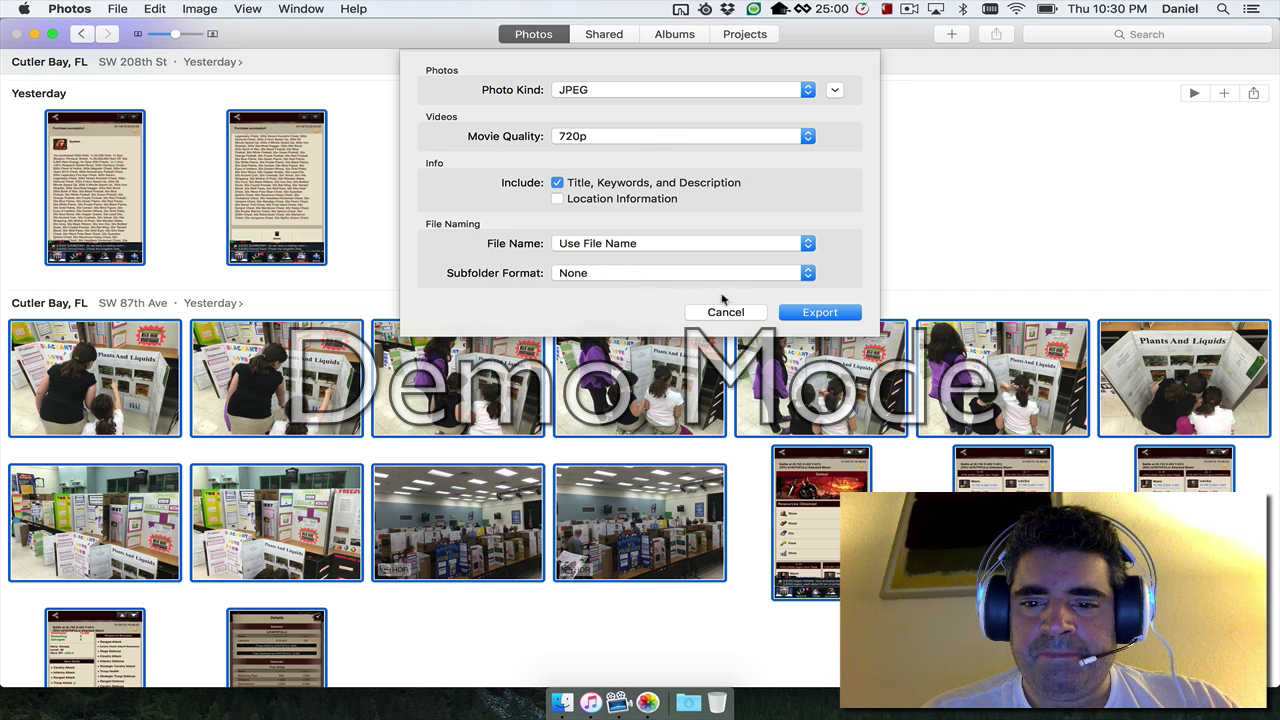
Create a new folder named 'photos' on the Diesel drive as the export destination.
{"action": "left_click", "coordinate": [818, 313]}
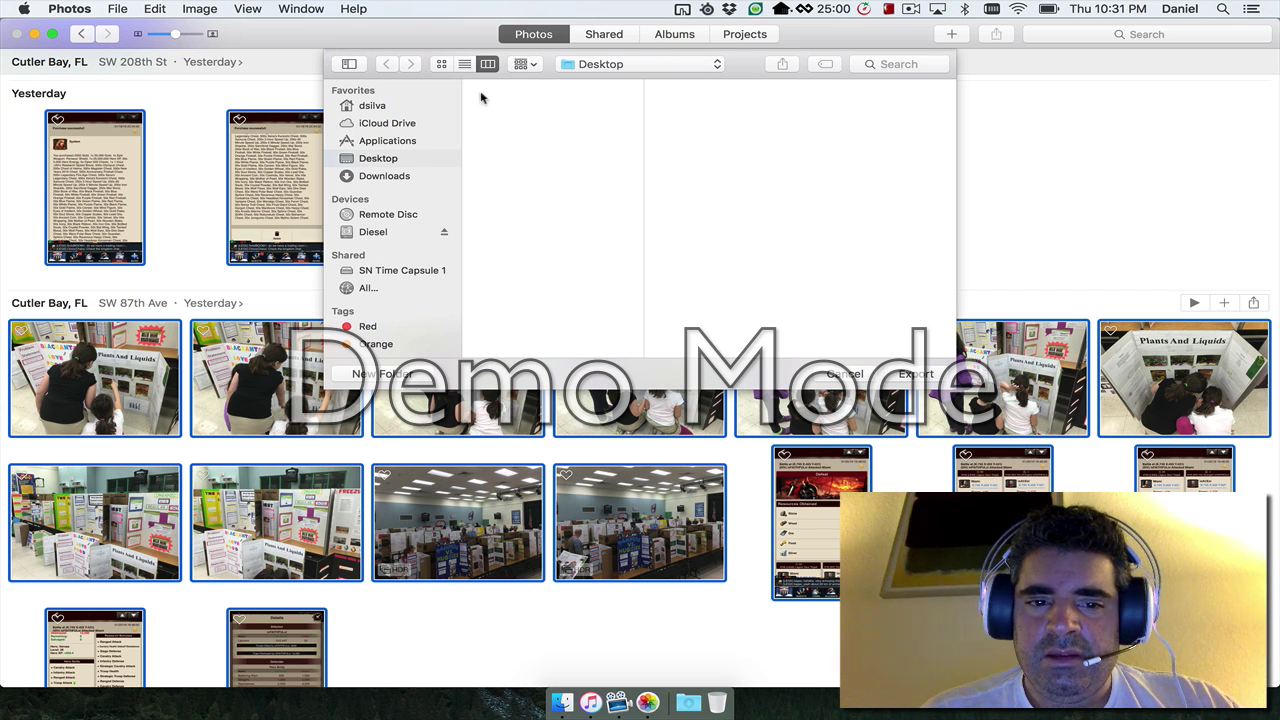
{"action": "left_click", "coordinate": [370, 233]}
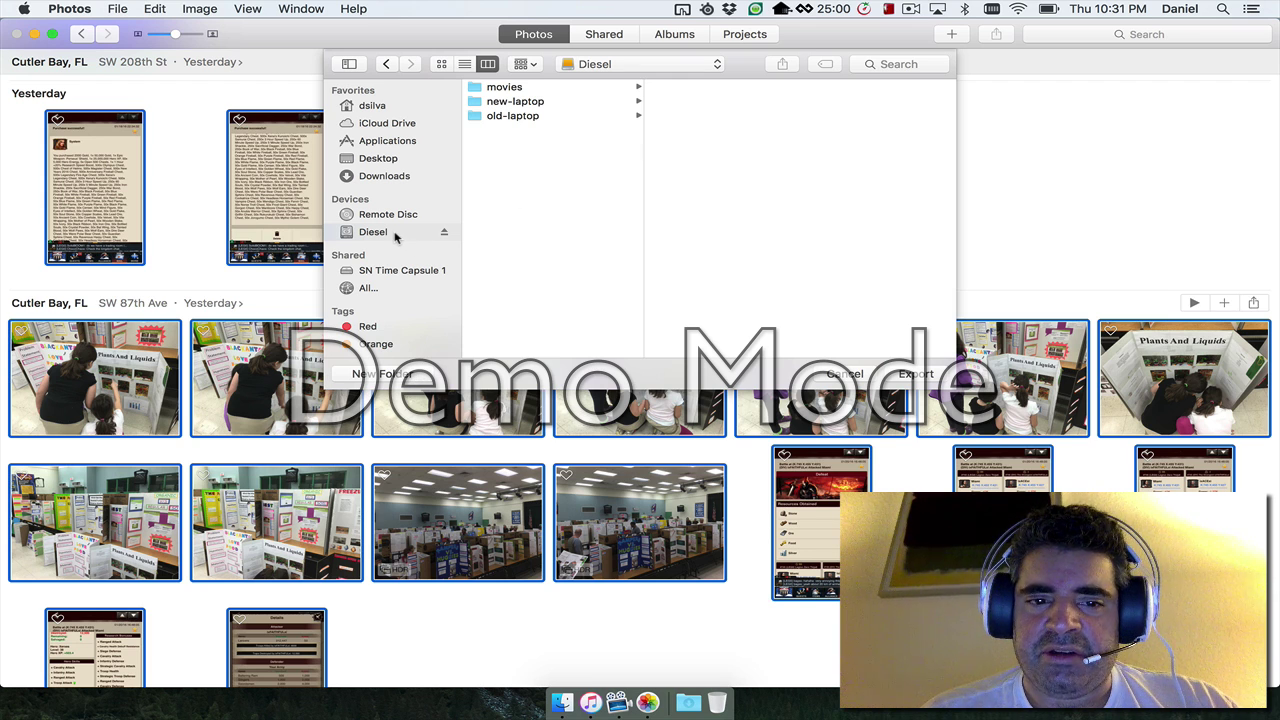
{"action": "left_click", "coordinate": [381, 374]}
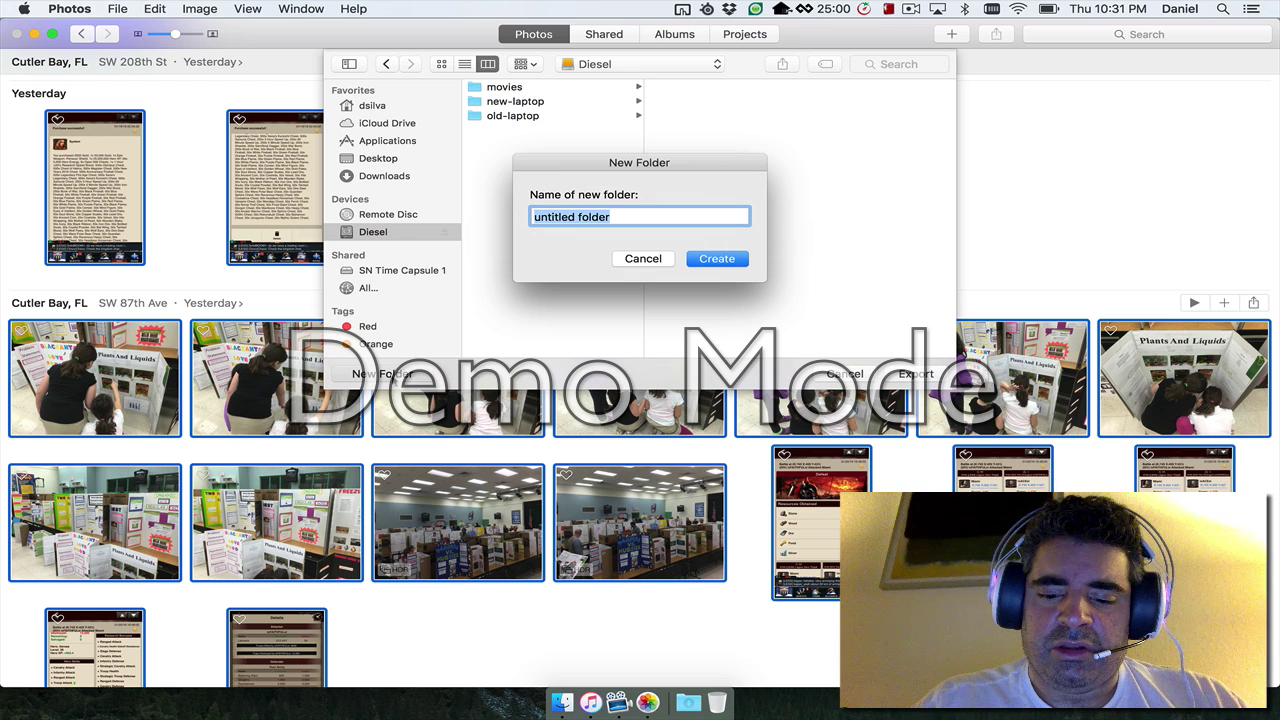
{"action": "type", "text": "photos"}
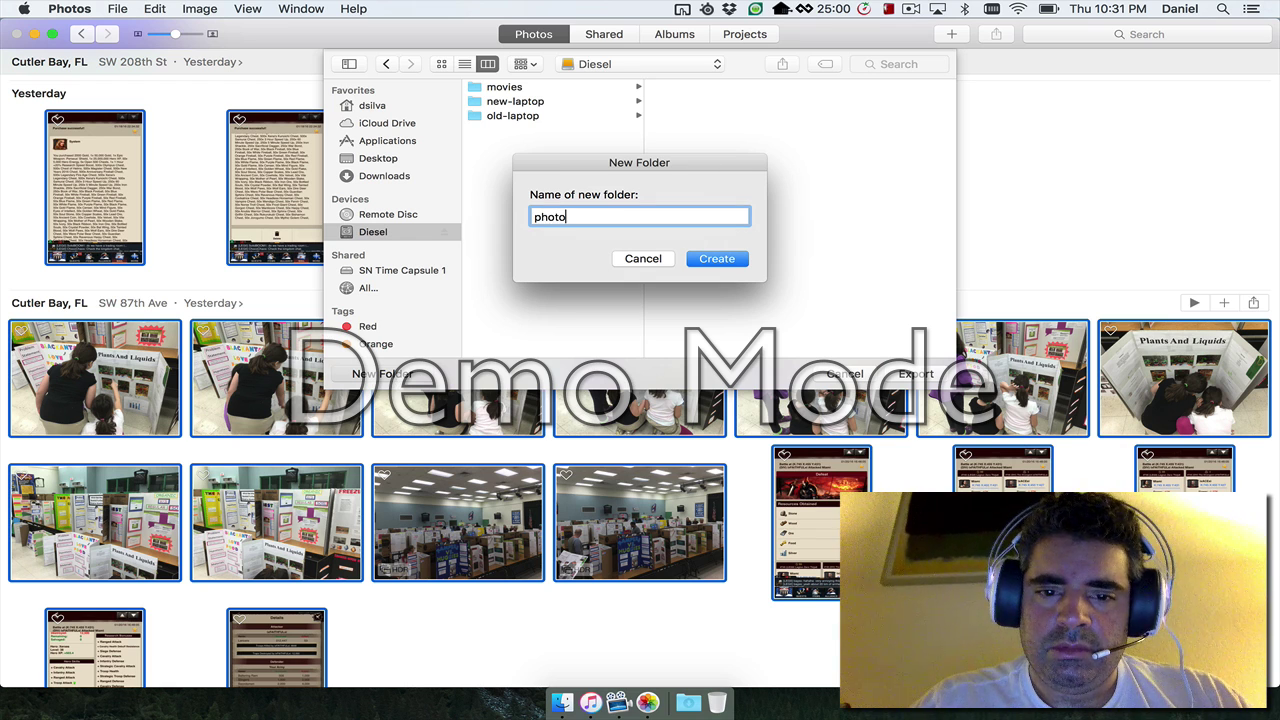
{"action": "left_click", "coordinate": [716, 260]}
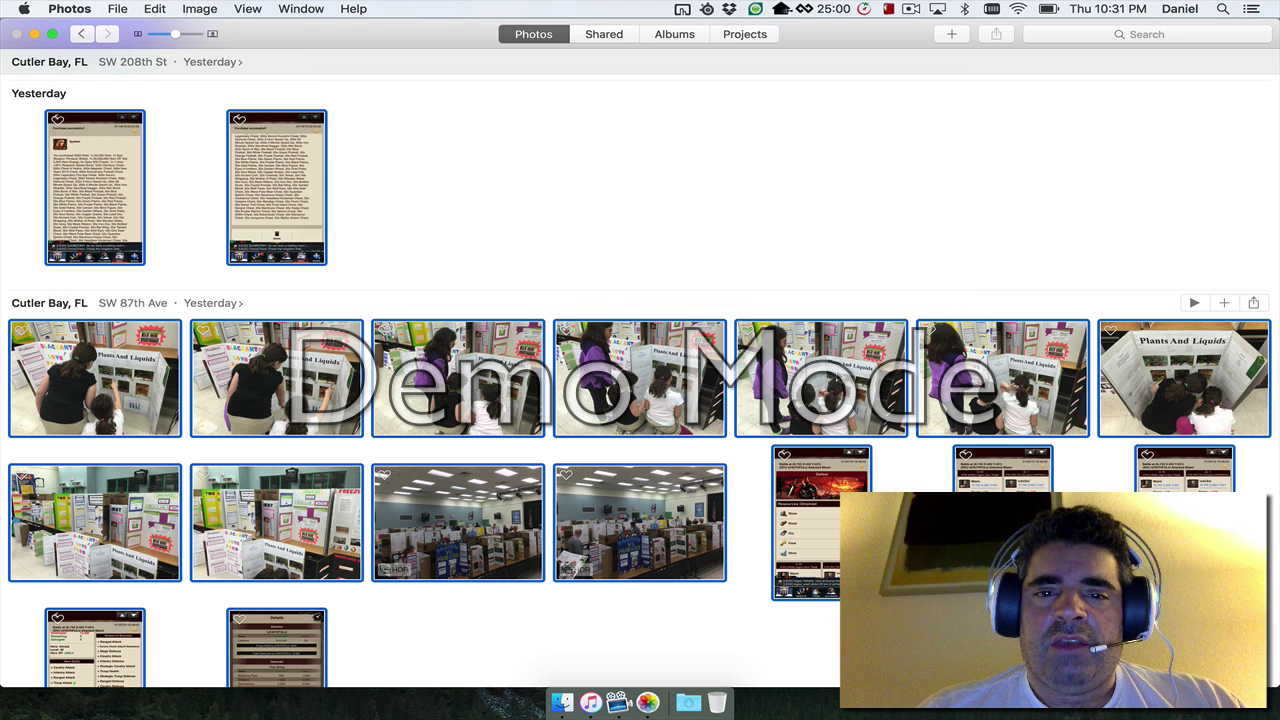
Select only the first three SW 87th Ave photos.
{"action": "left_click", "coordinate": [540, 230]}
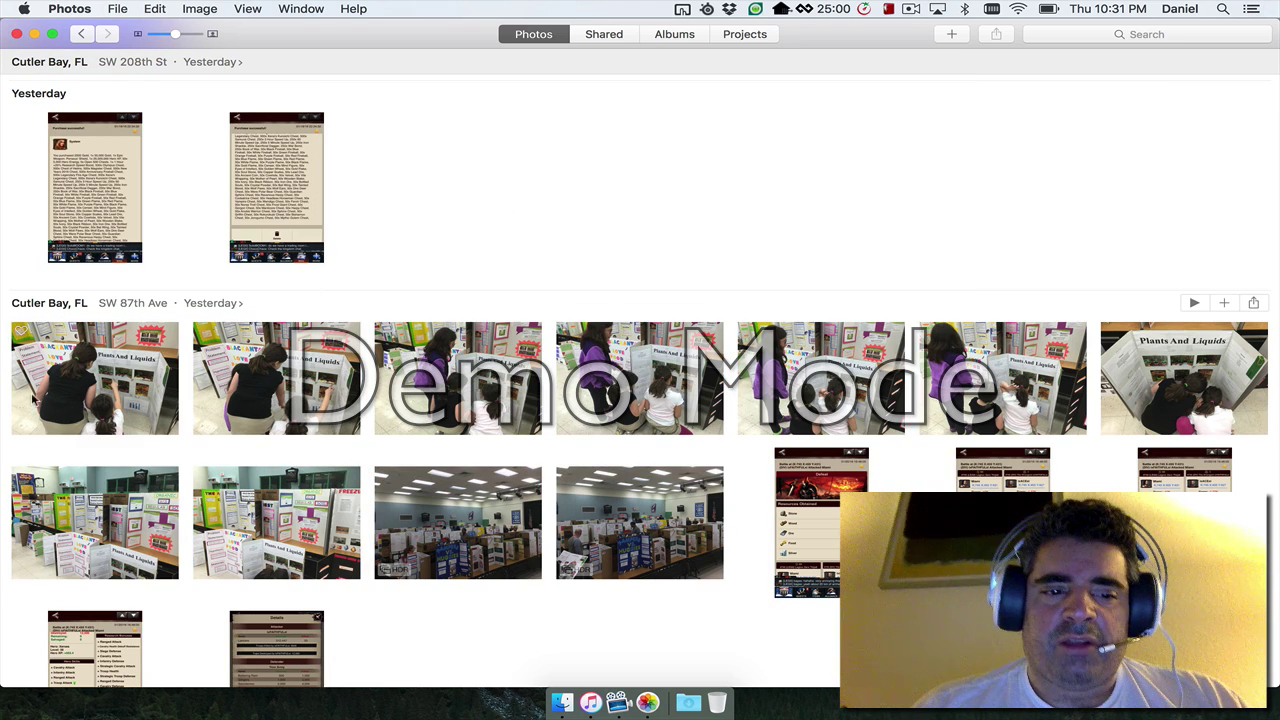
{"action": "left_click", "coordinate": [88, 390]}
{"action": "left_click", "coordinate": [218, 386], "text": "super"}
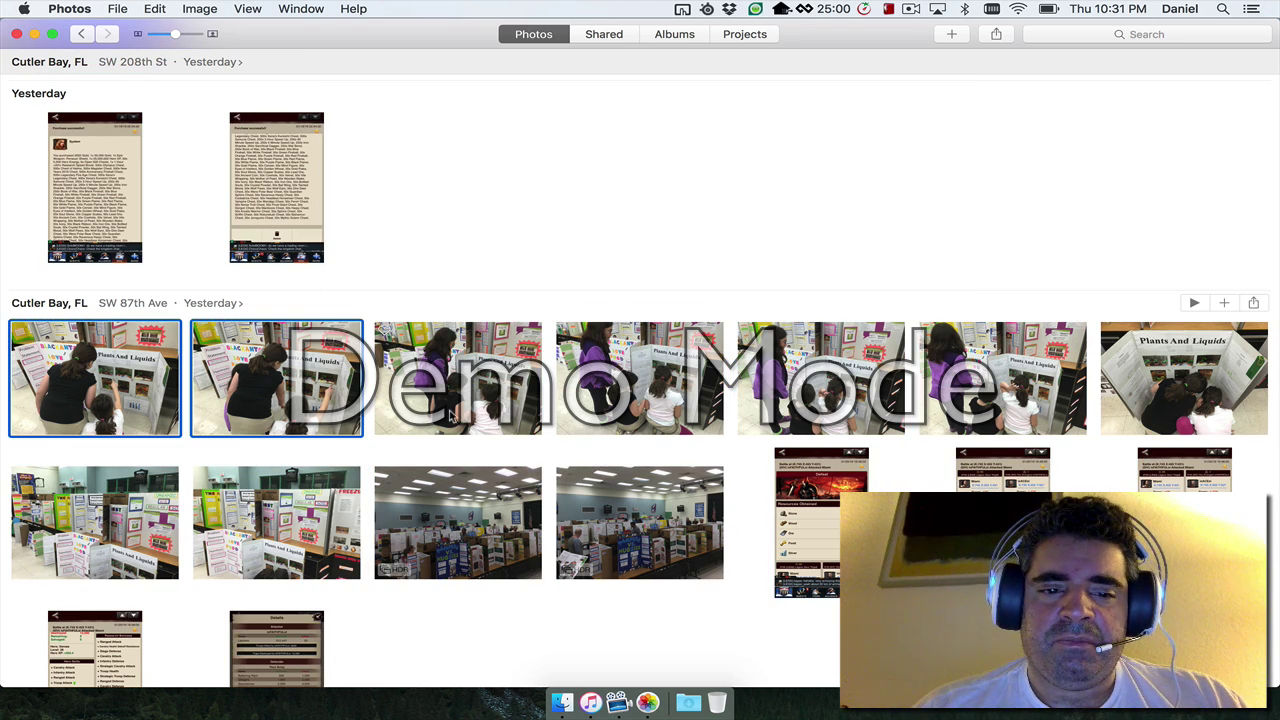
{"action": "left_click", "coordinate": [452, 414], "text": "super"}
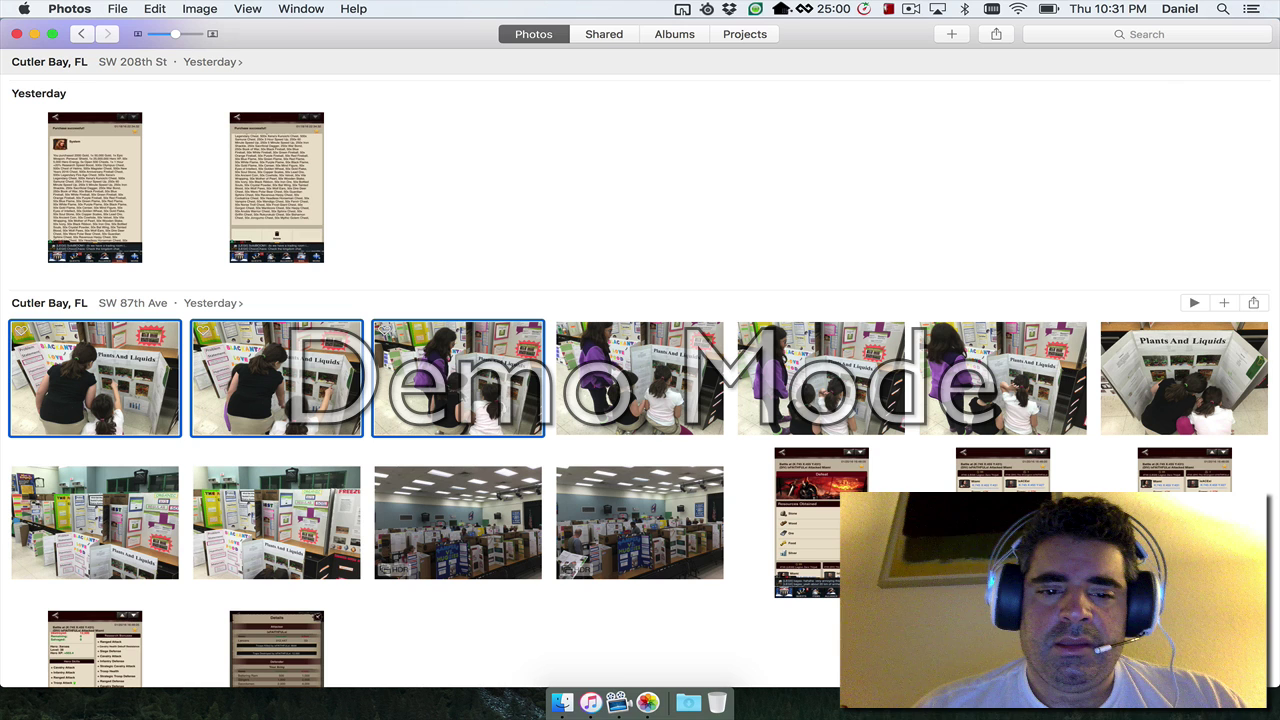
Open the export options for the 3 selected photos via File > Export.
{"action": "left_click", "coordinate": [117, 9]}
{"action": "mouse_move", "coordinate": [135, 215]}
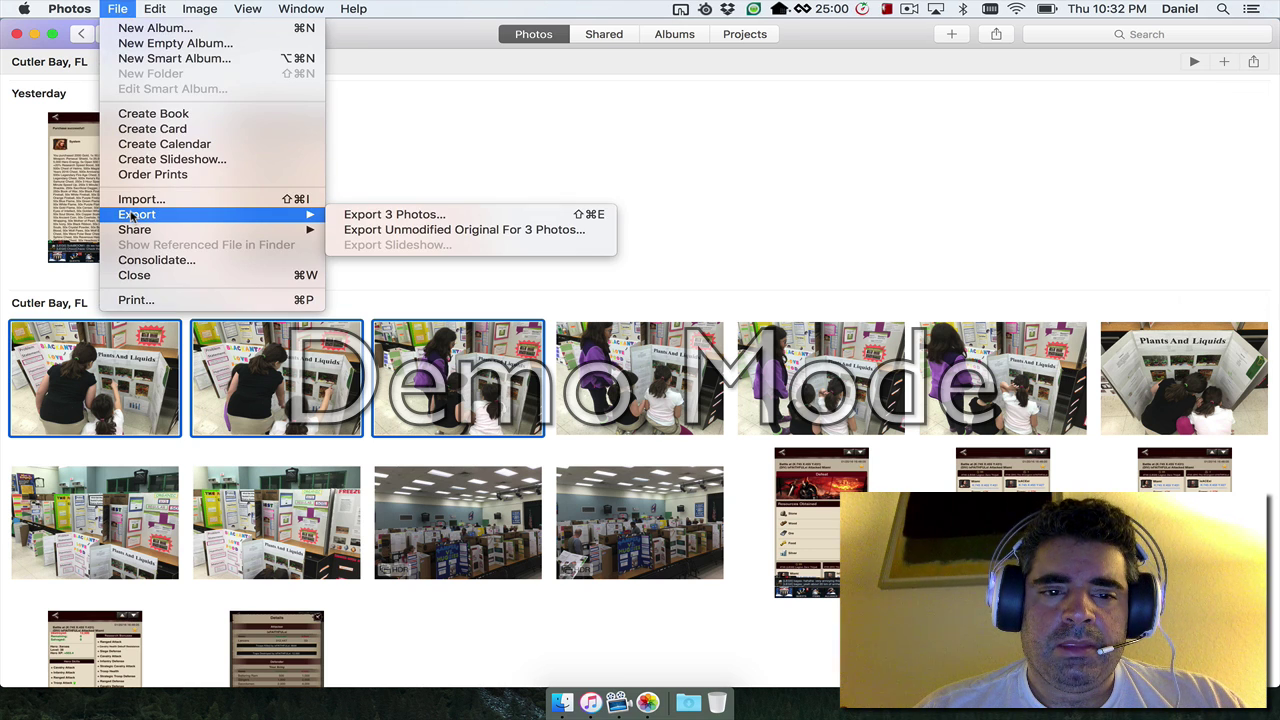
{"action": "left_click", "coordinate": [352, 218]}
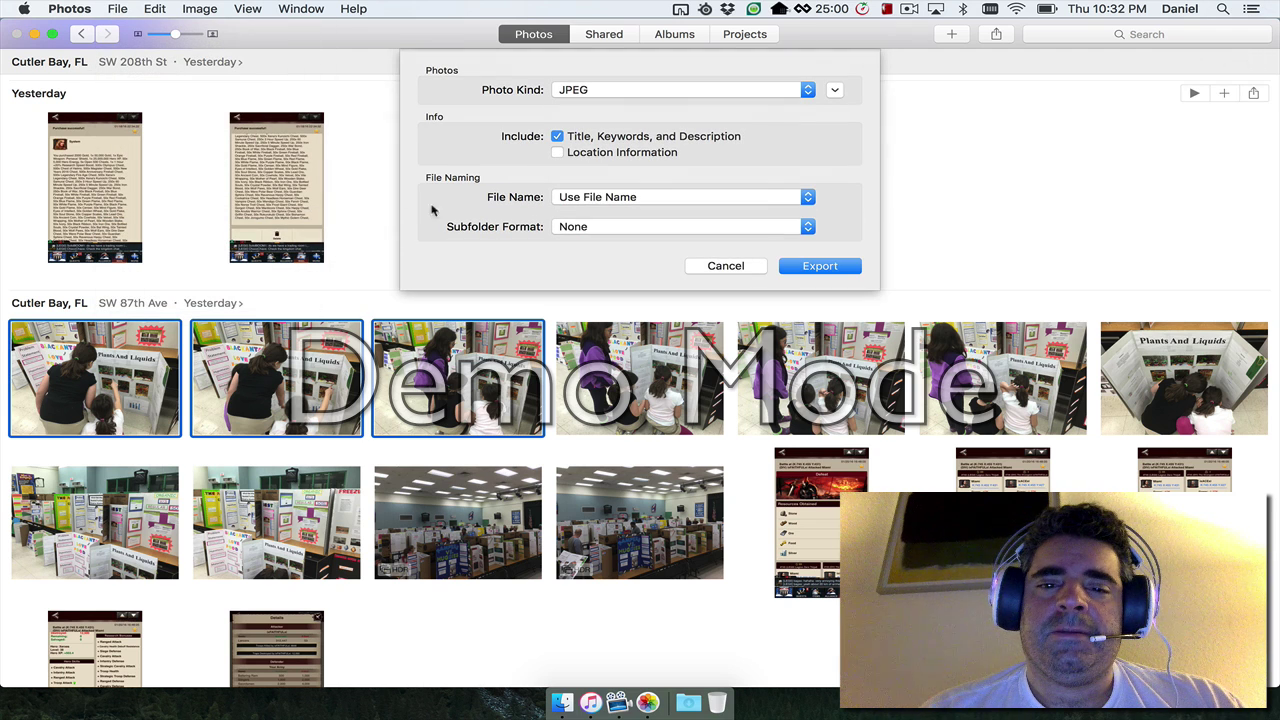
Accept the JPEG settings and save the three photos into Diesel's photos folder.
{"action": "left_click", "coordinate": [818, 266]}
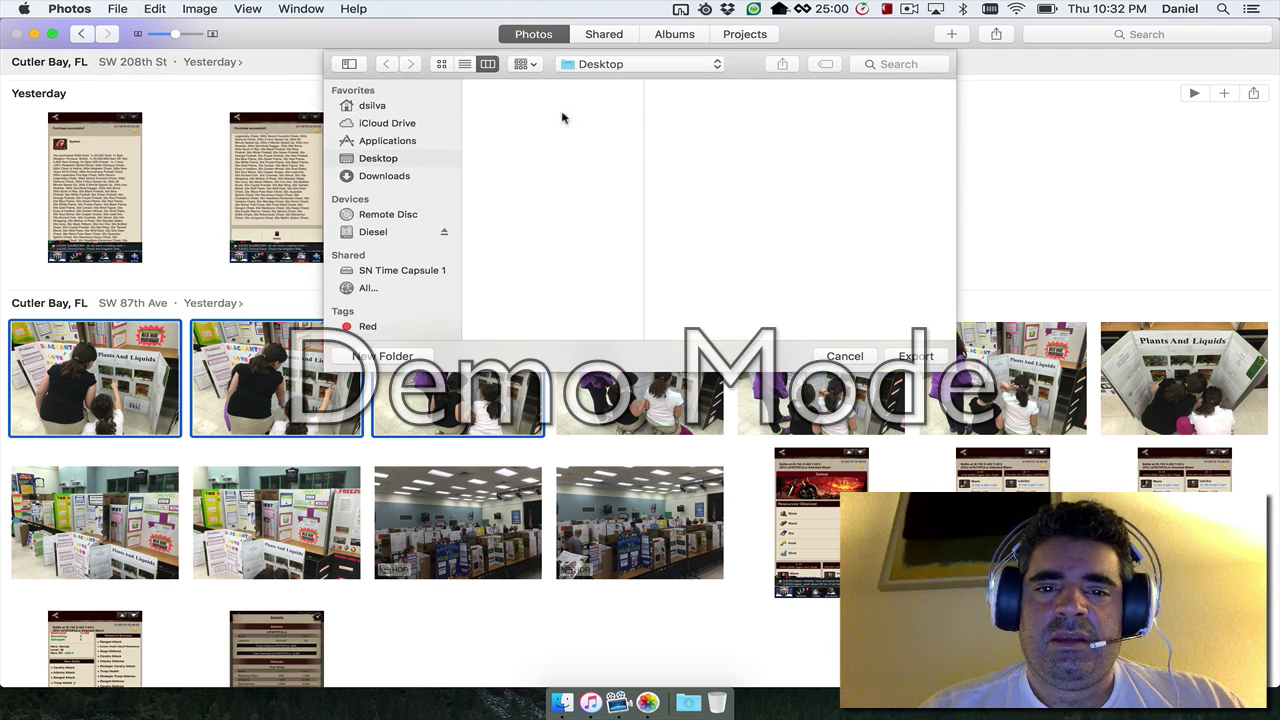
{"action": "left_click", "coordinate": [398, 232]}
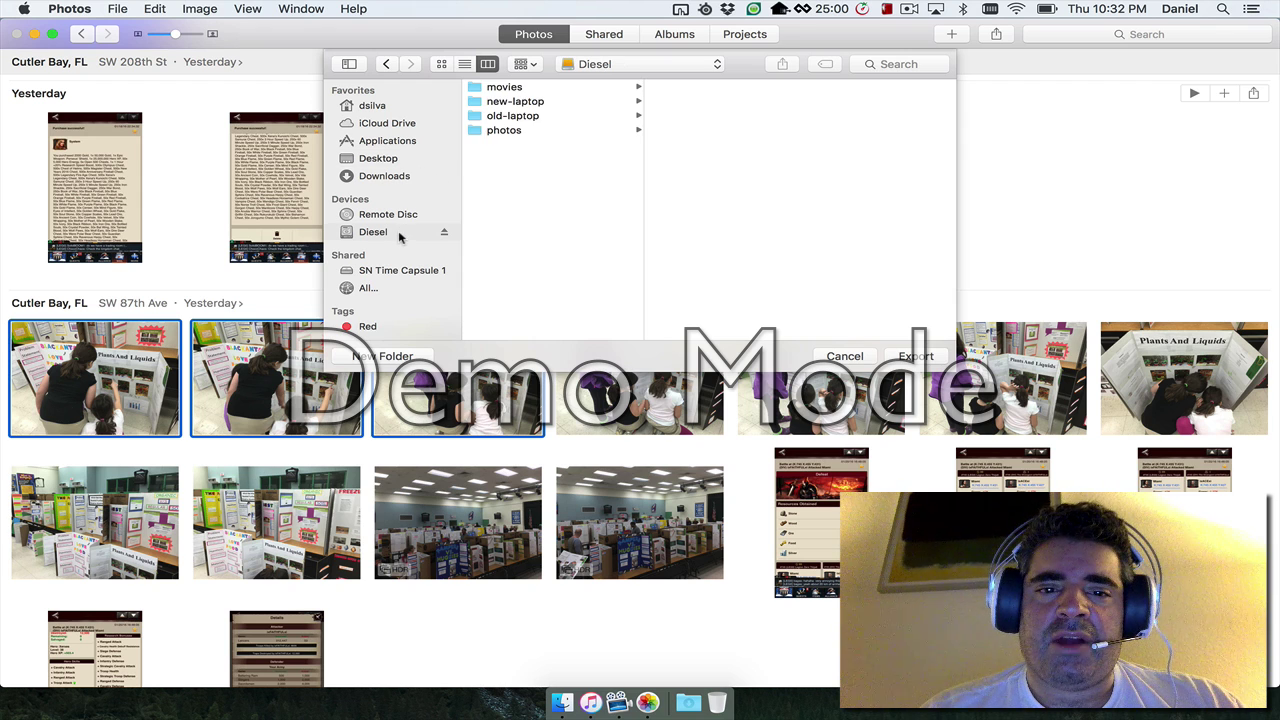
{"action": "left_click", "coordinate": [516, 133]}
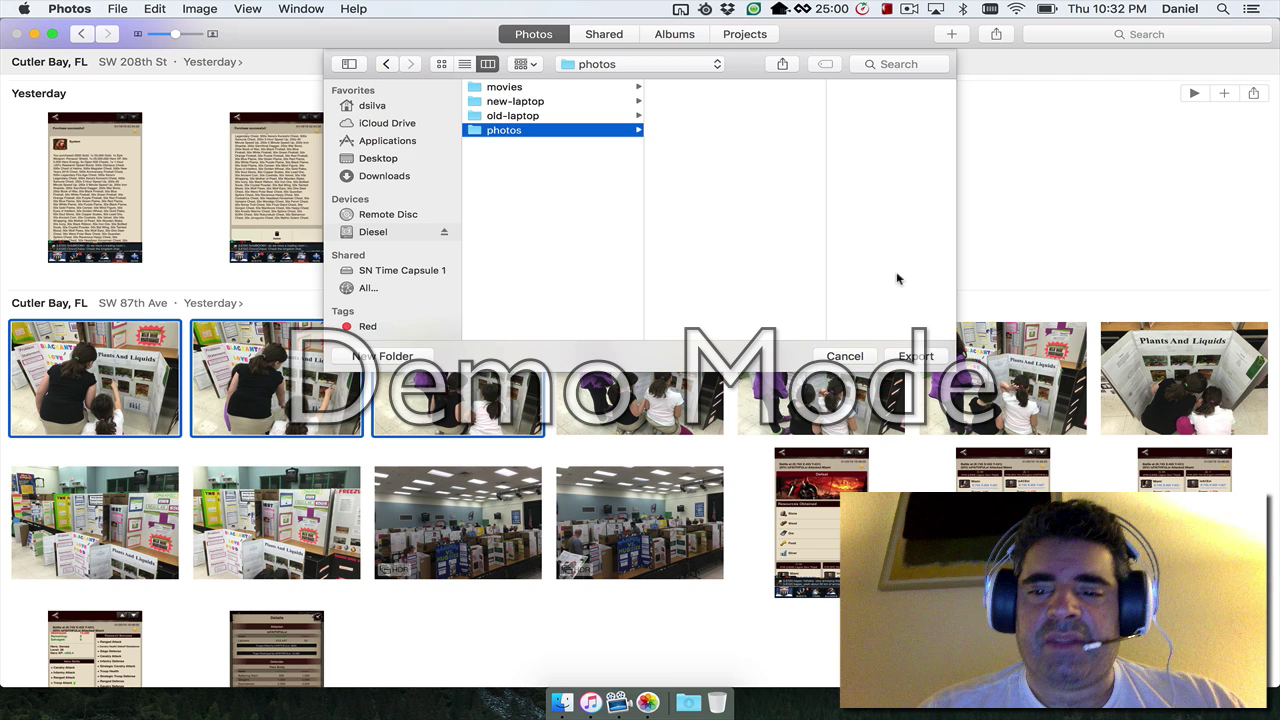
{"action": "left_click", "coordinate": [917, 357]}
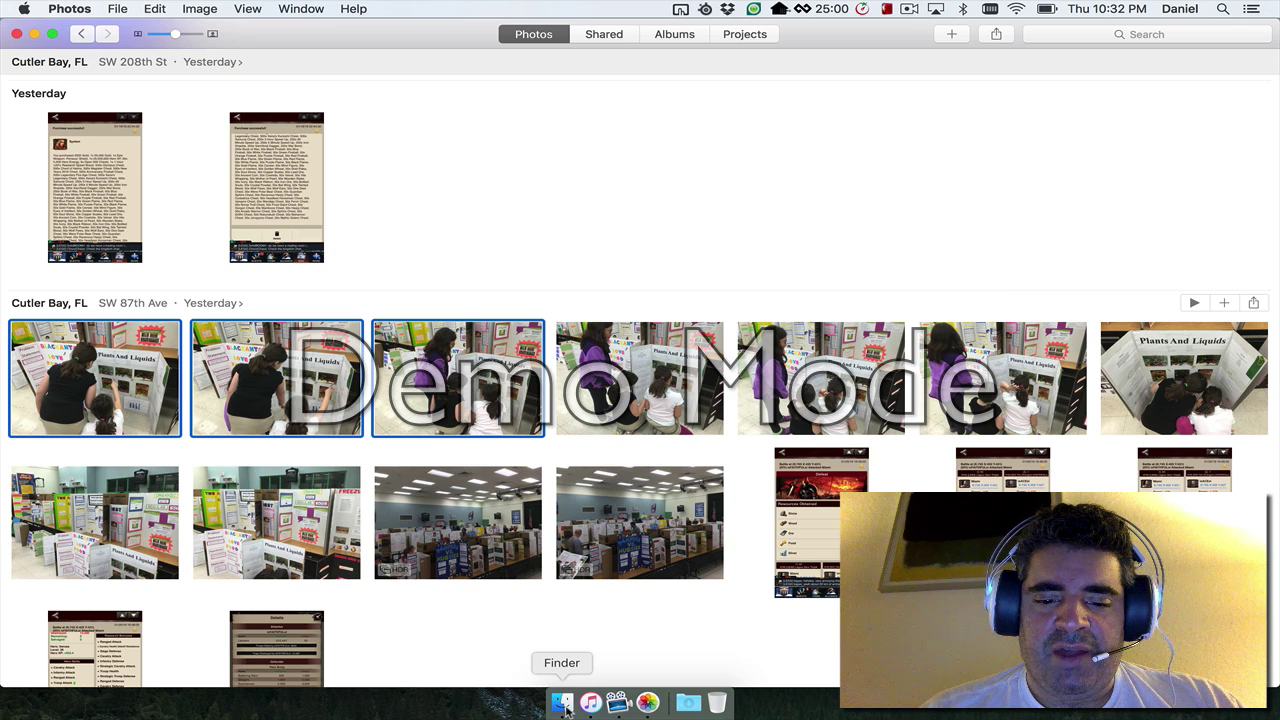
Open the photos folder on Diesel in Finder and view IMG_0690.jpg in Preview.
{"action": "left_click", "coordinate": [562, 703]}
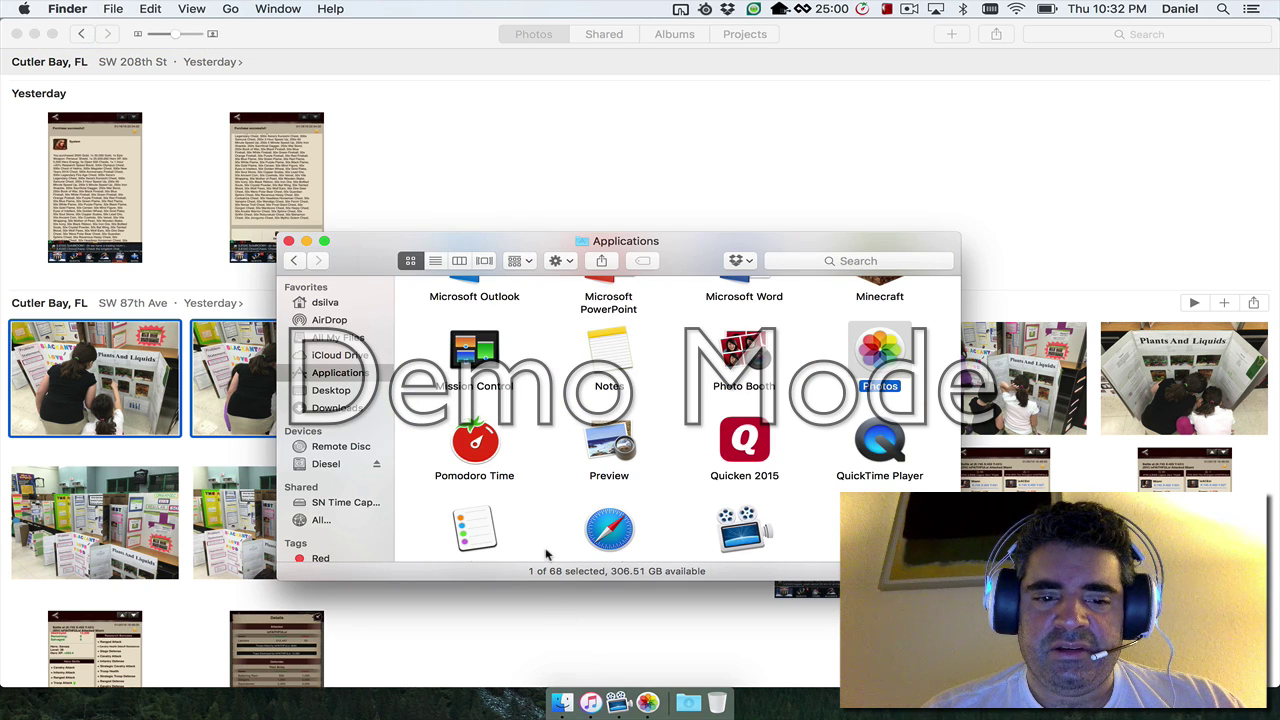
{"action": "left_click", "coordinate": [326, 464]}
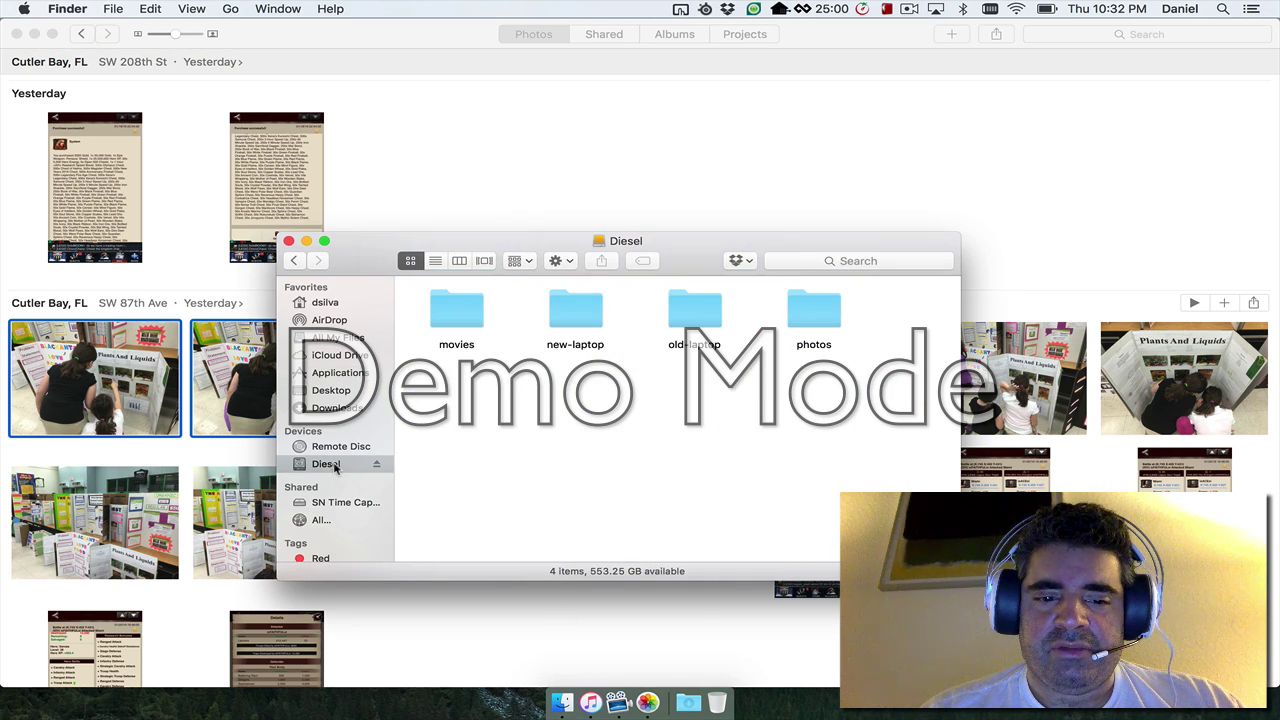
{"action": "double_click", "coordinate": [808, 322]}
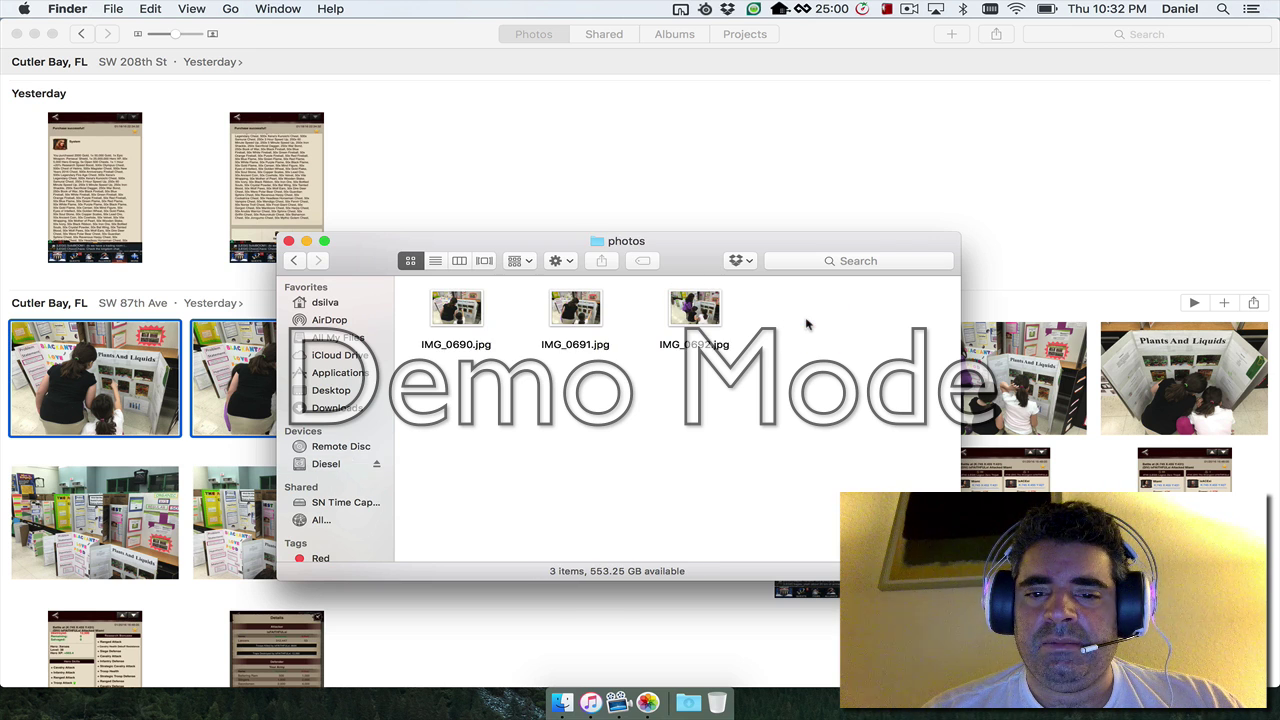
{"action": "double_click", "coordinate": [476, 316]}
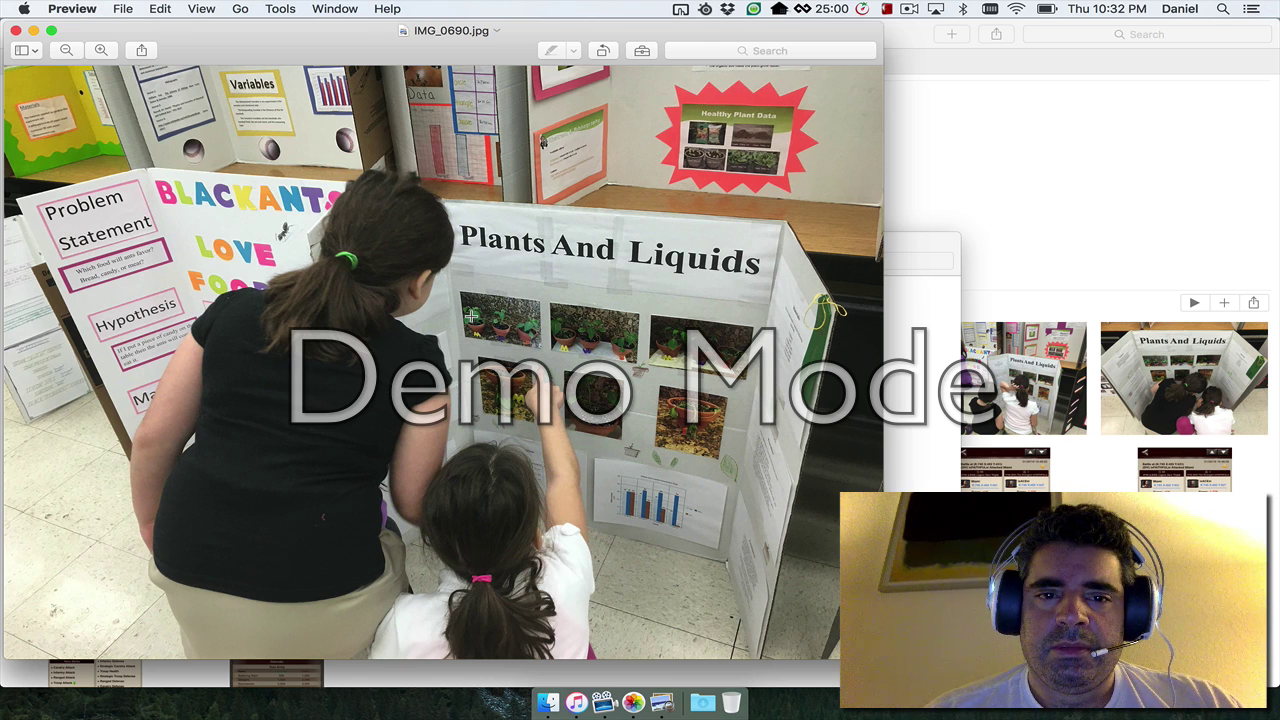
Close Preview and Quick Look through the three exported JPEGs, starting from IMG_0690.jpg.
{"action": "key", "text": "super+w"}
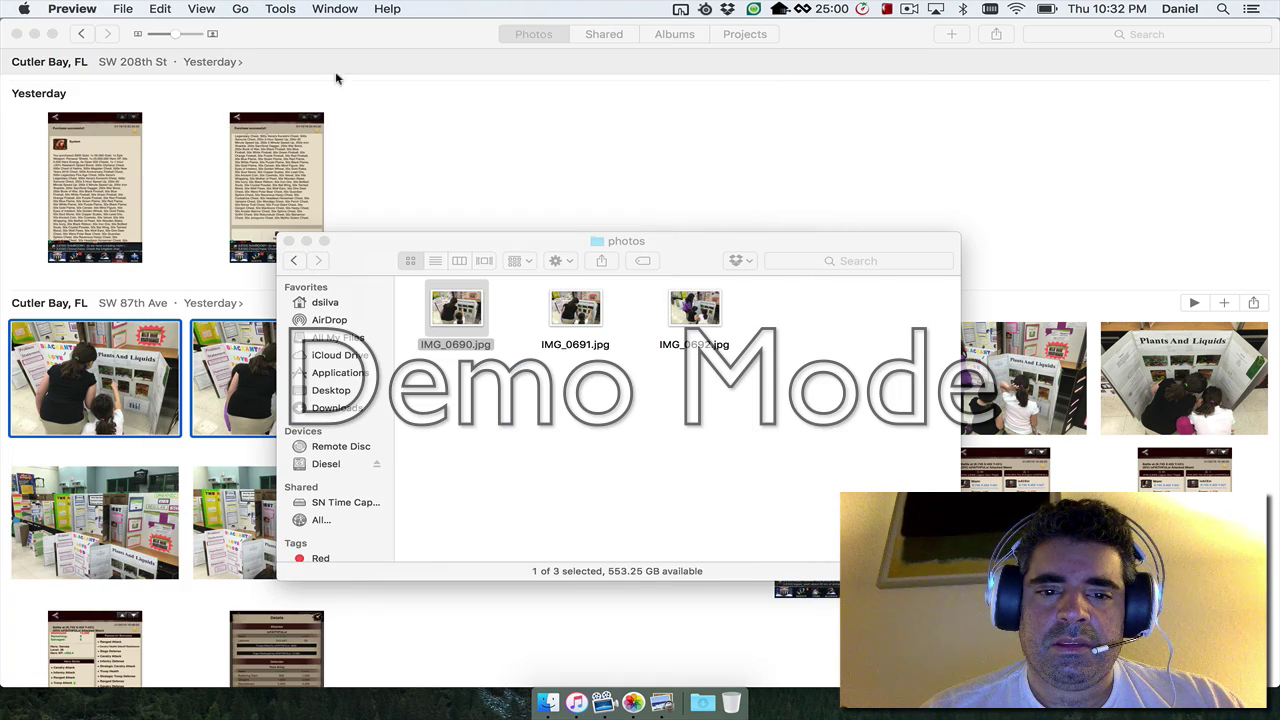
{"action": "left_click", "coordinate": [458, 326]}
{"action": "key", "text": "space"}
{"action": "key", "text": "Right"}
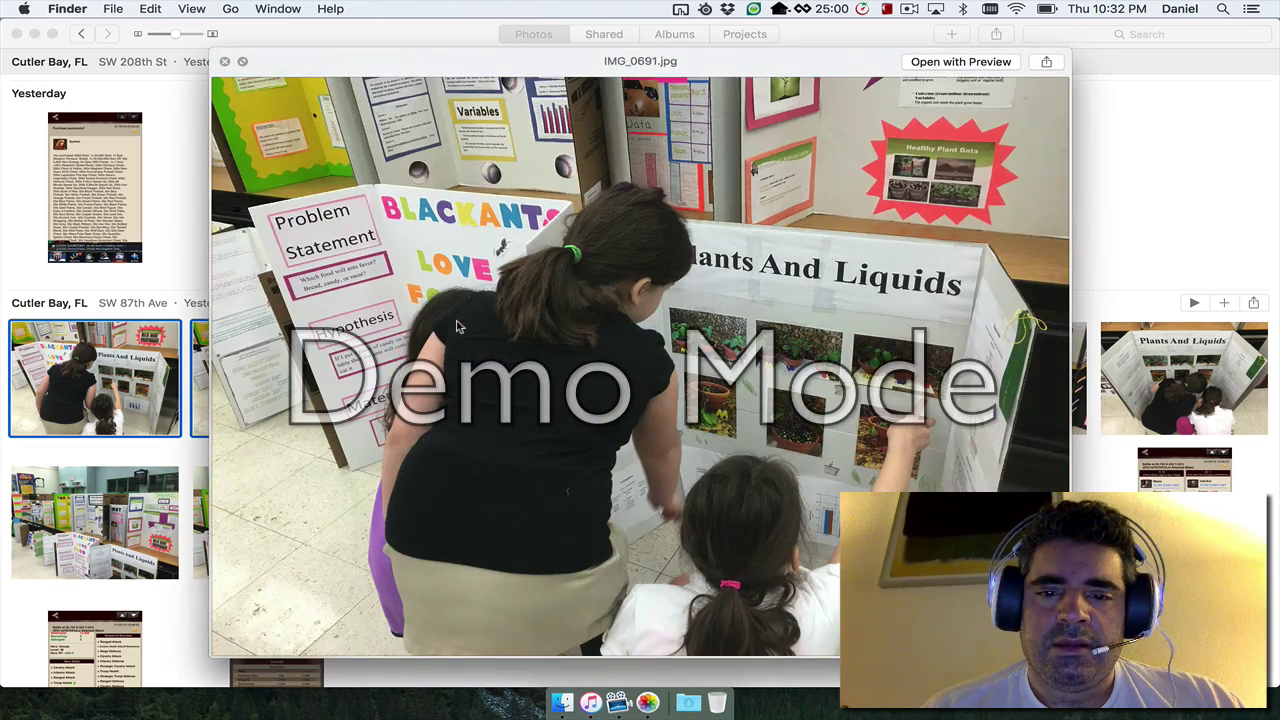
{"action": "key", "text": "Right"}
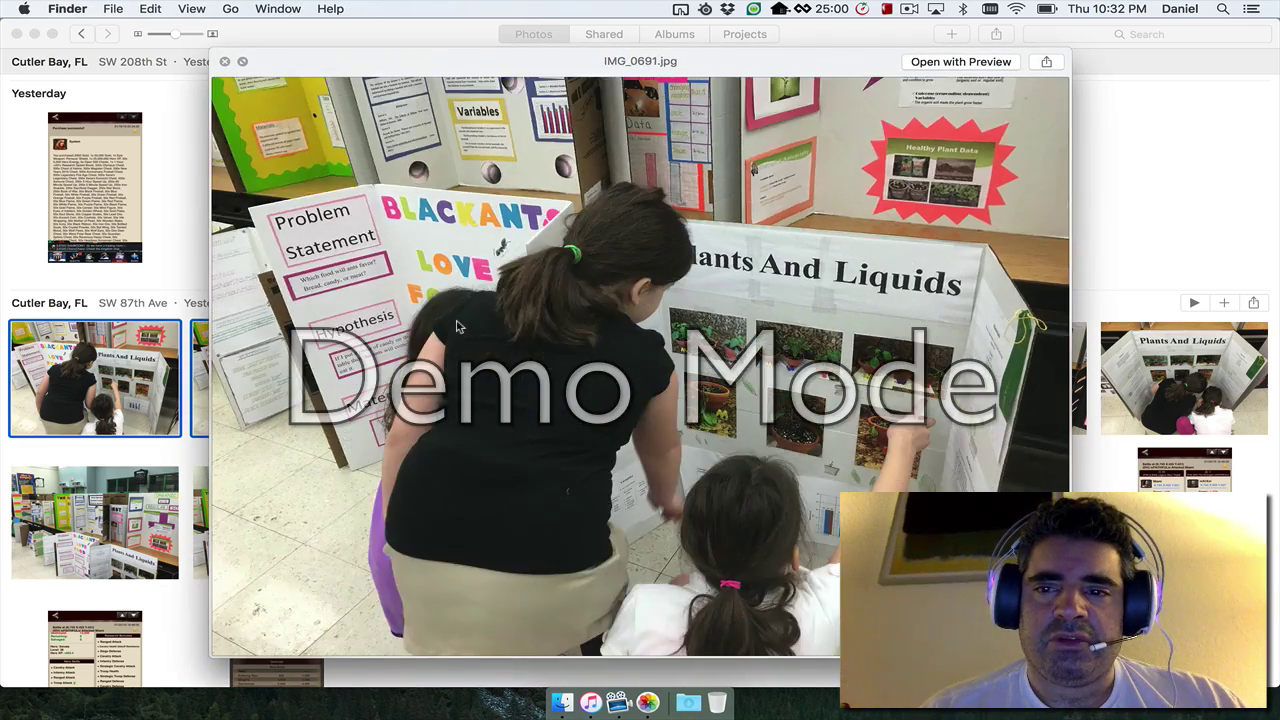
{"action": "key", "text": "space"}
Reopen and close IMG_0690.jpg in Preview, then Quick Look IMG_0690.jpg and IMG_0691.jpg.
{"action": "double_click", "coordinate": [458, 322]}
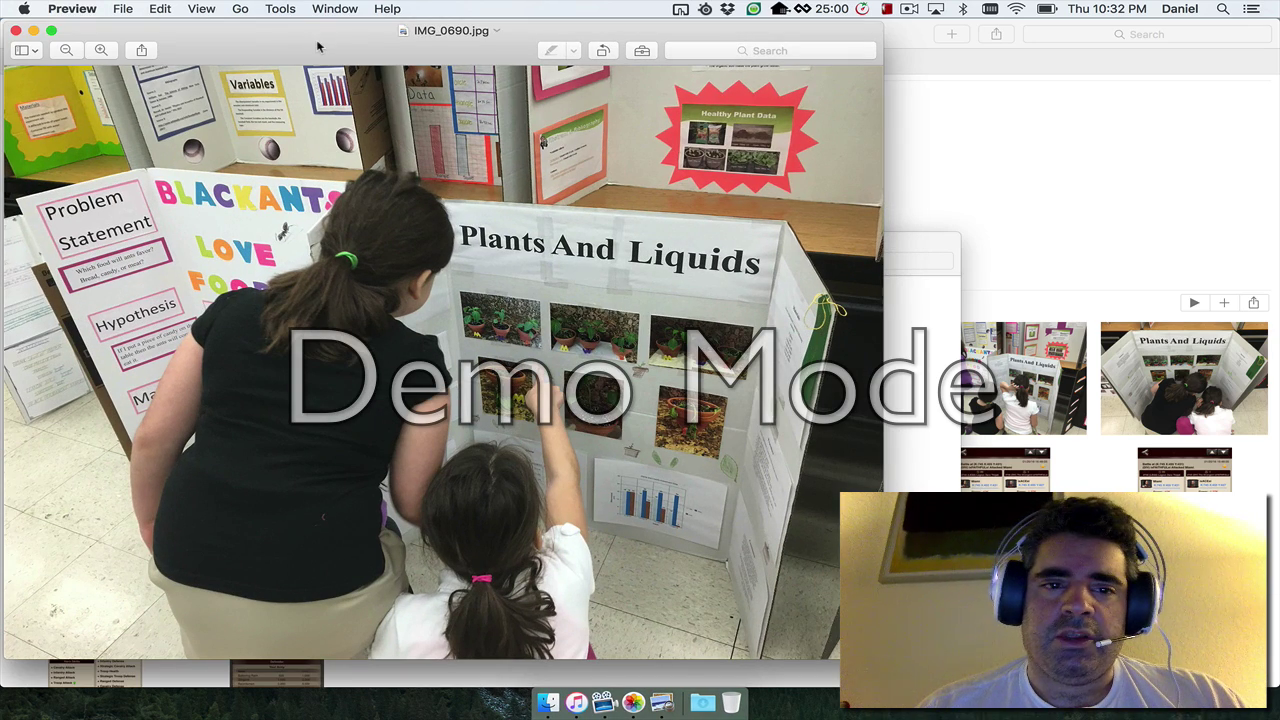
{"action": "key", "text": "super+w"}
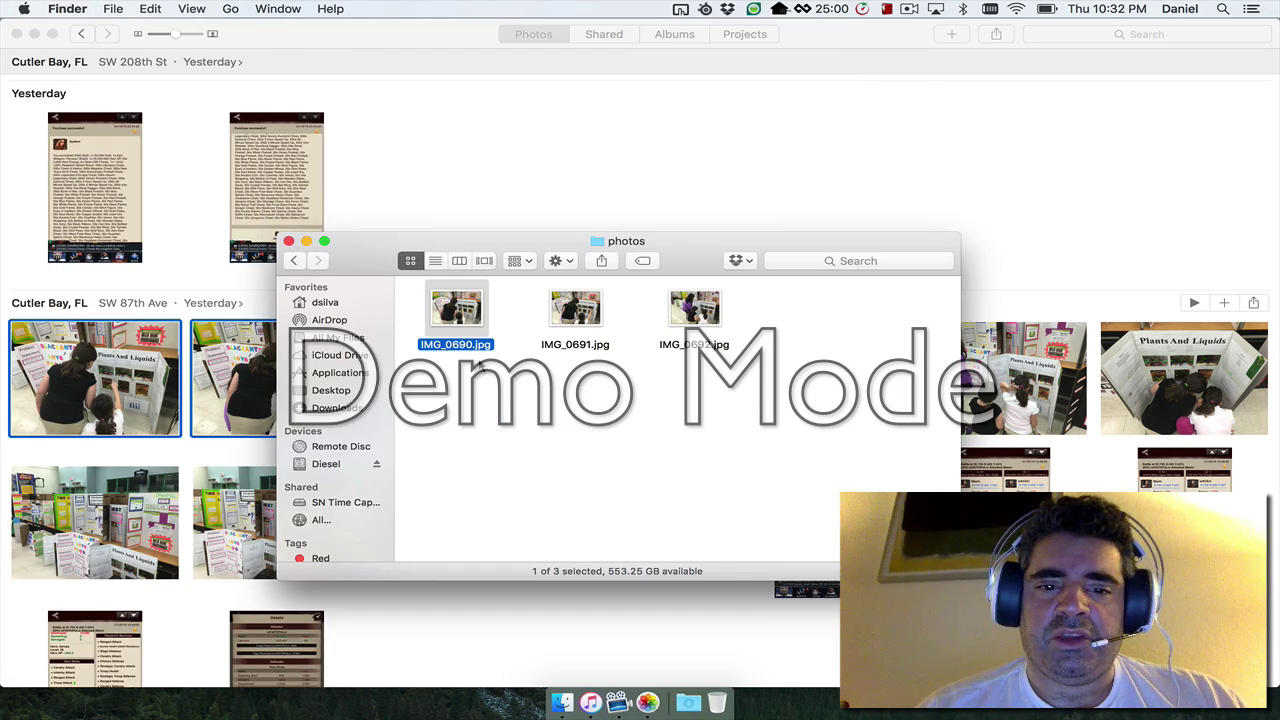
{"action": "key", "text": "space"}
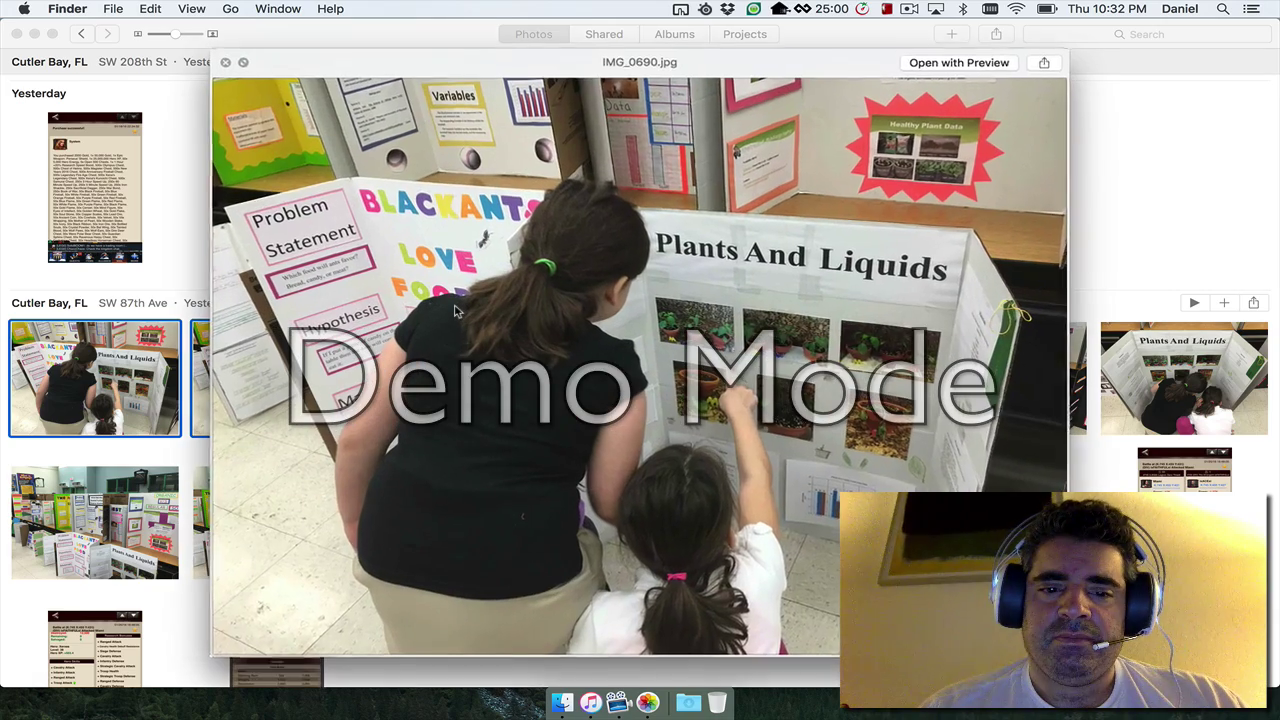
{"action": "key", "text": "space"}
{"action": "key", "text": "Right"}
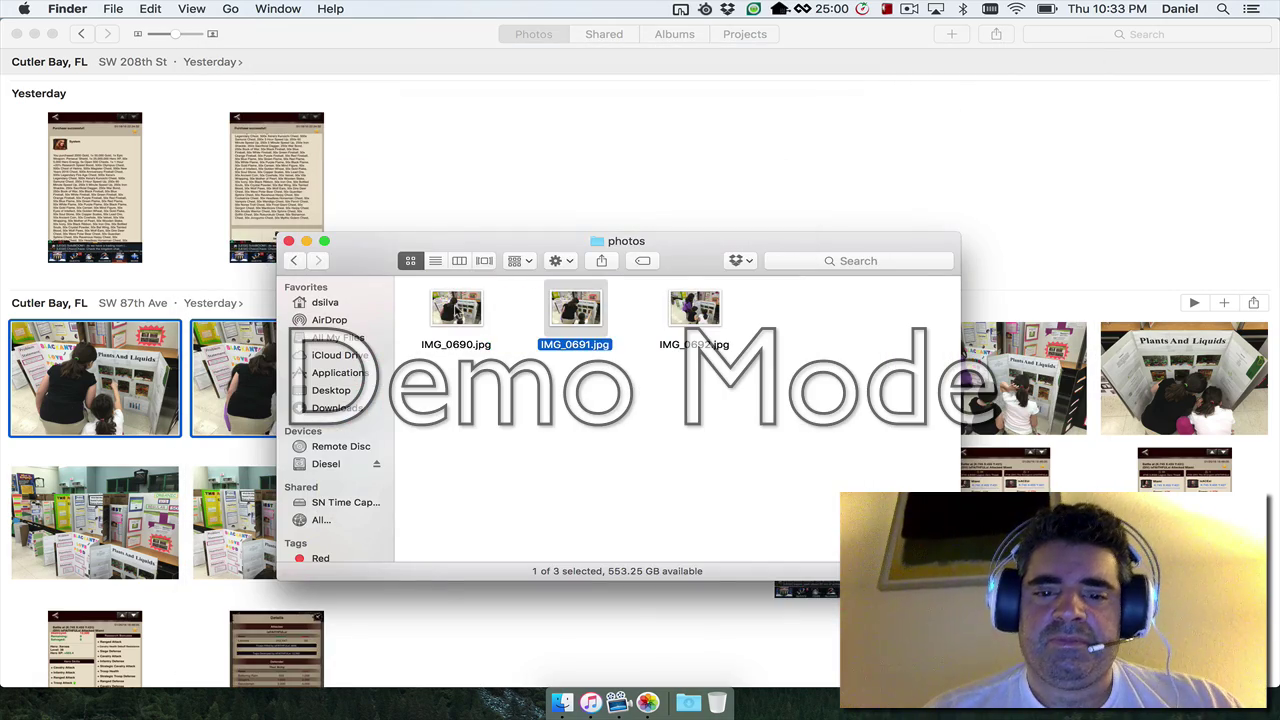
{"action": "key", "text": "space"}
{"action": "key", "text": "space"}
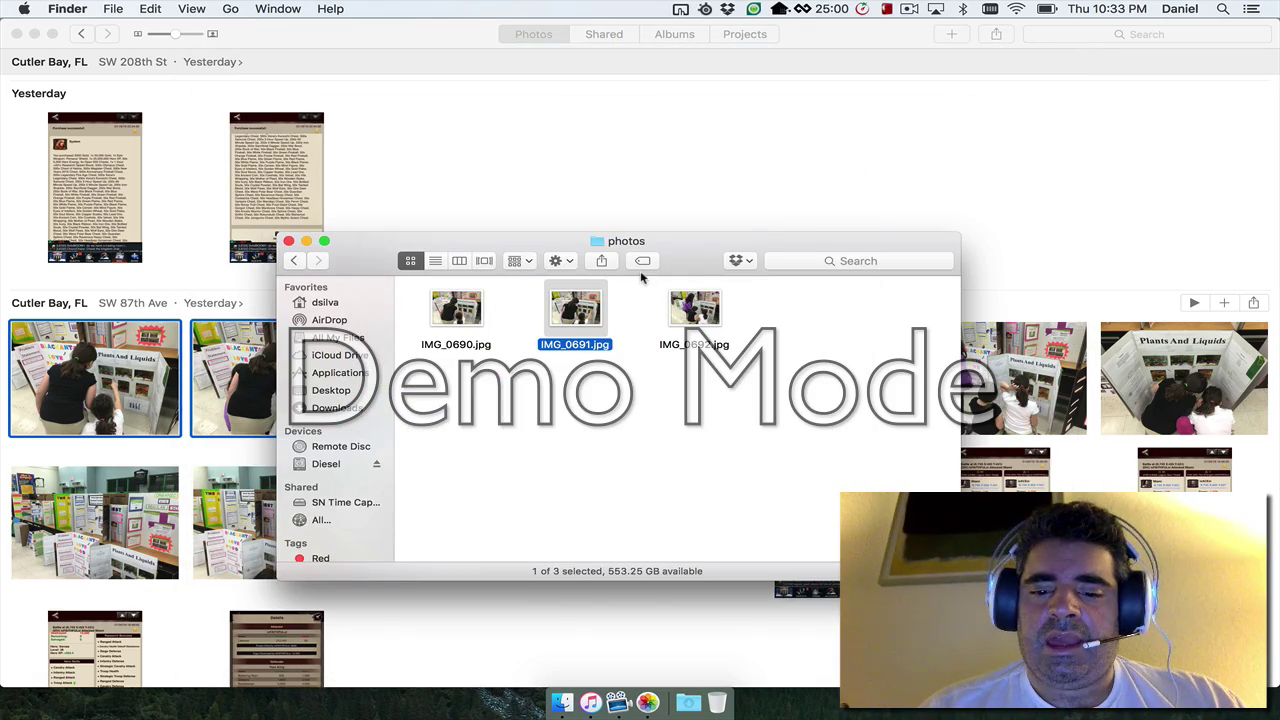